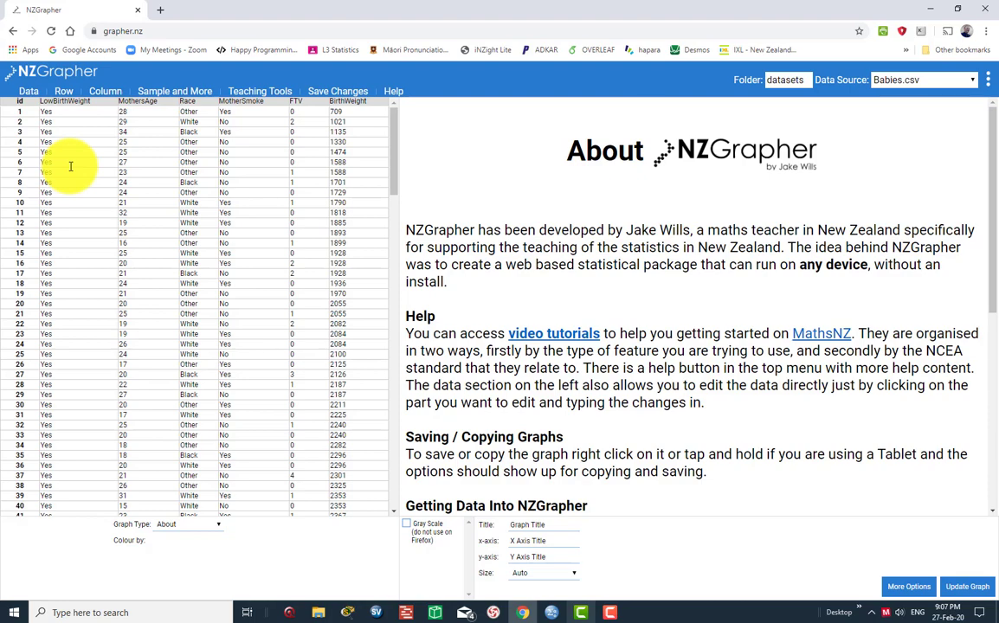
Load the dataset TS - Sea Ice - Updated Jan 2019.csv as the data source.
click(972, 80)
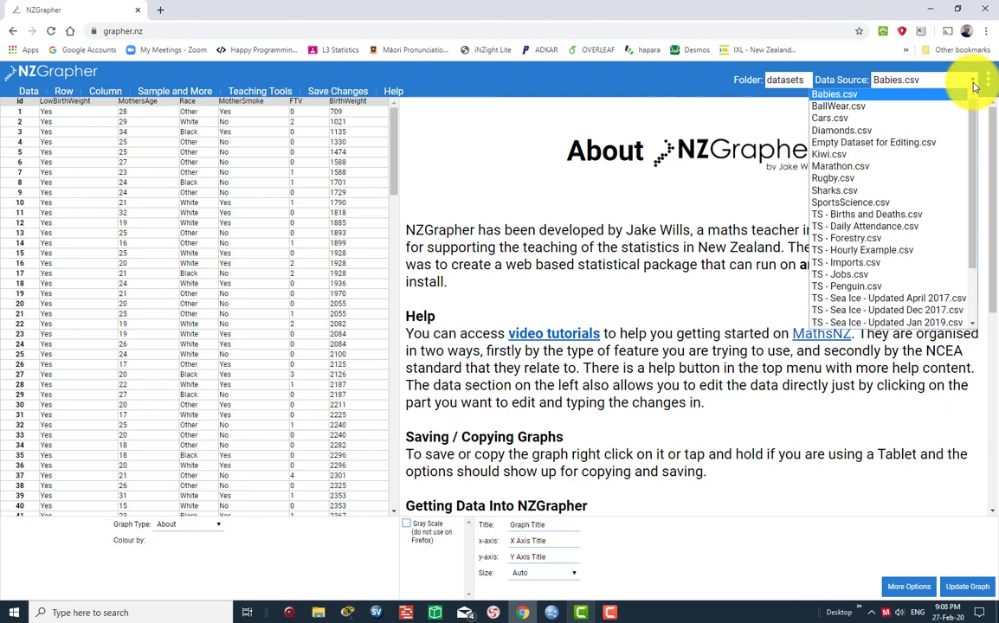
scroll(905, 288, down, 3)
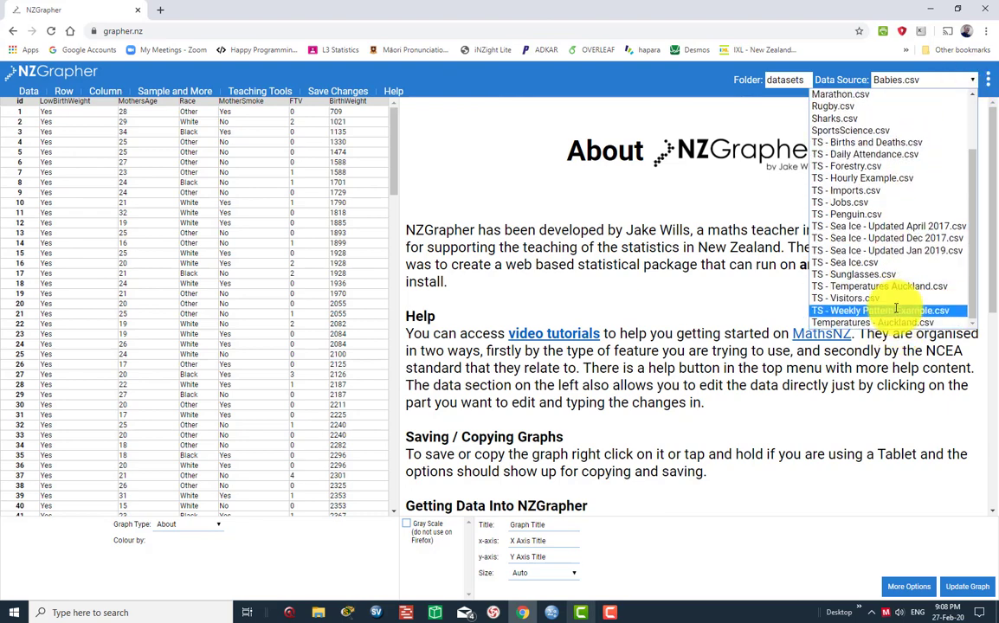
click(866, 251)
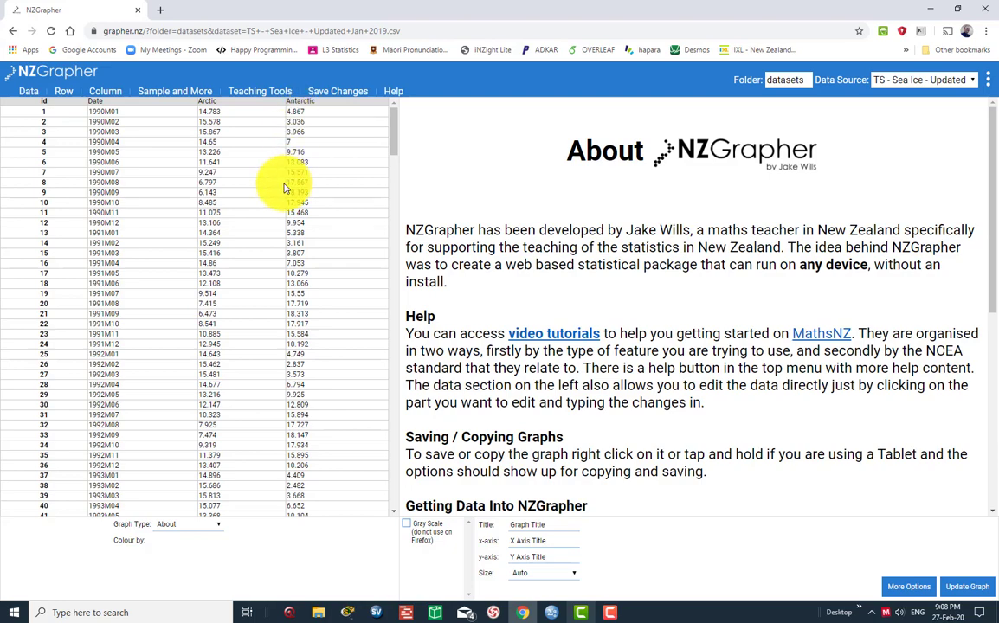
Set the graph type to Time Series.
click(220, 527)
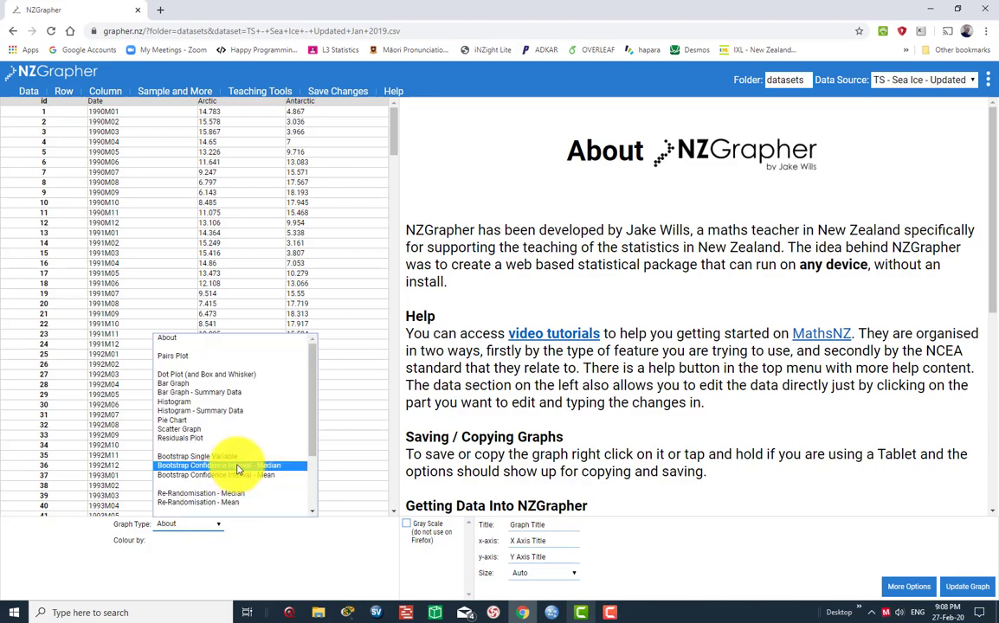
scroll(234, 459, down, 2)
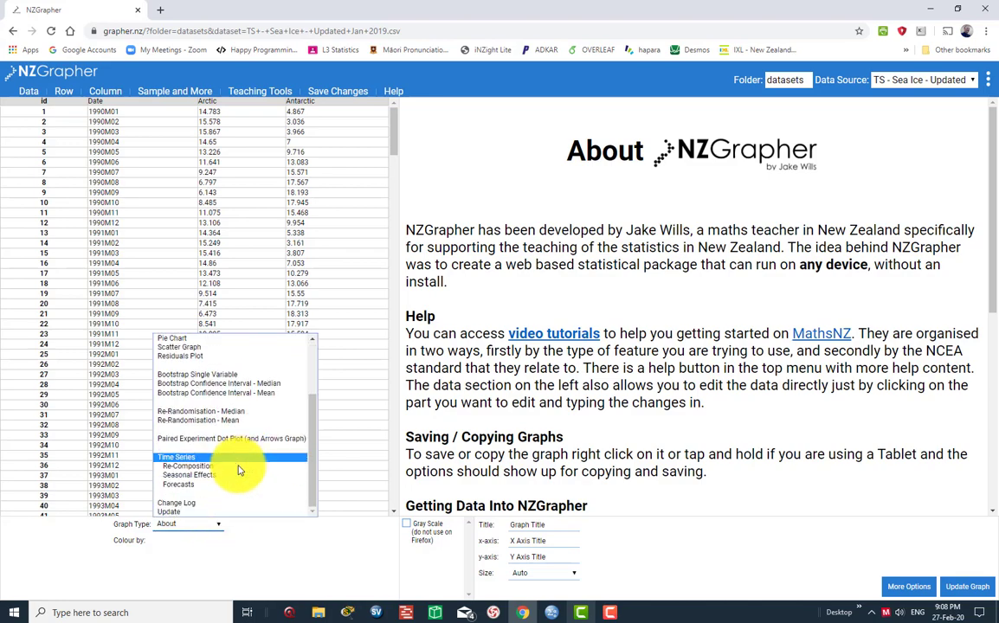
click(187, 459)
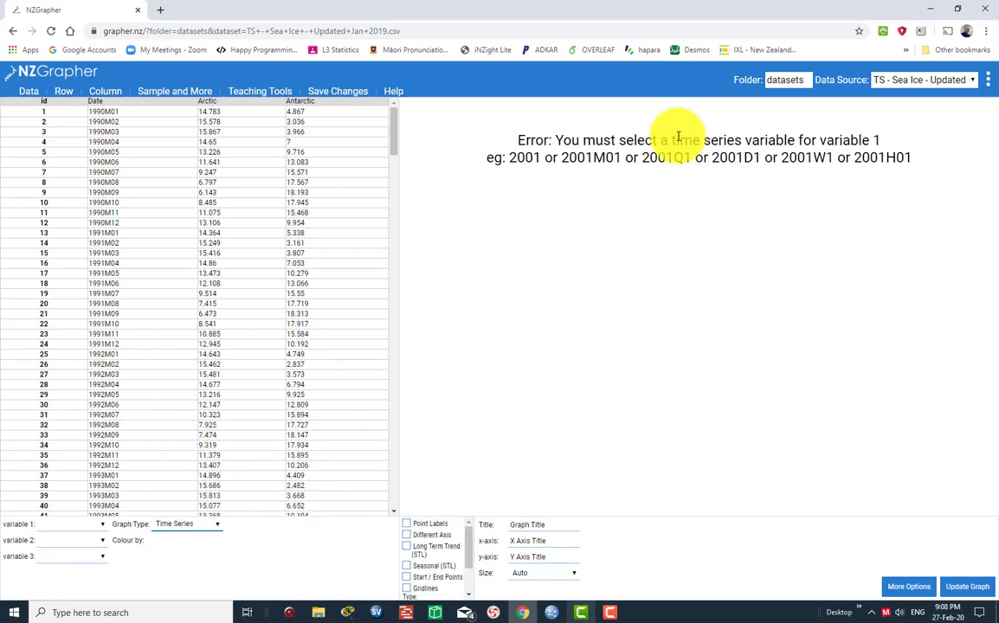
Plot Date as variable 1 against Antarctic as variable 2, showing the Long Term Trend (STL) and Seasonal (STL) options.
click(103, 526)
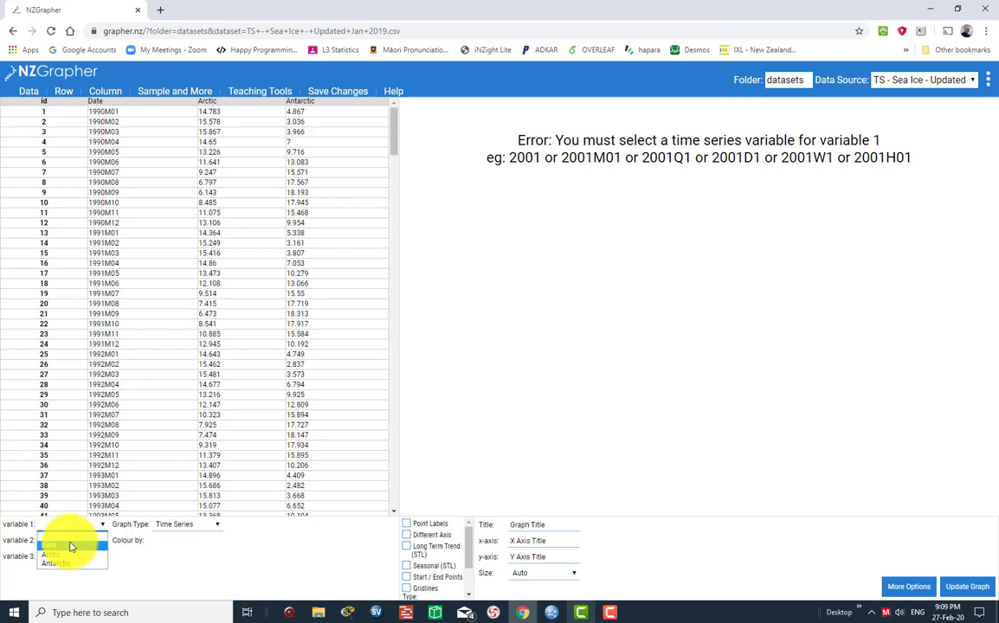
click(70, 546)
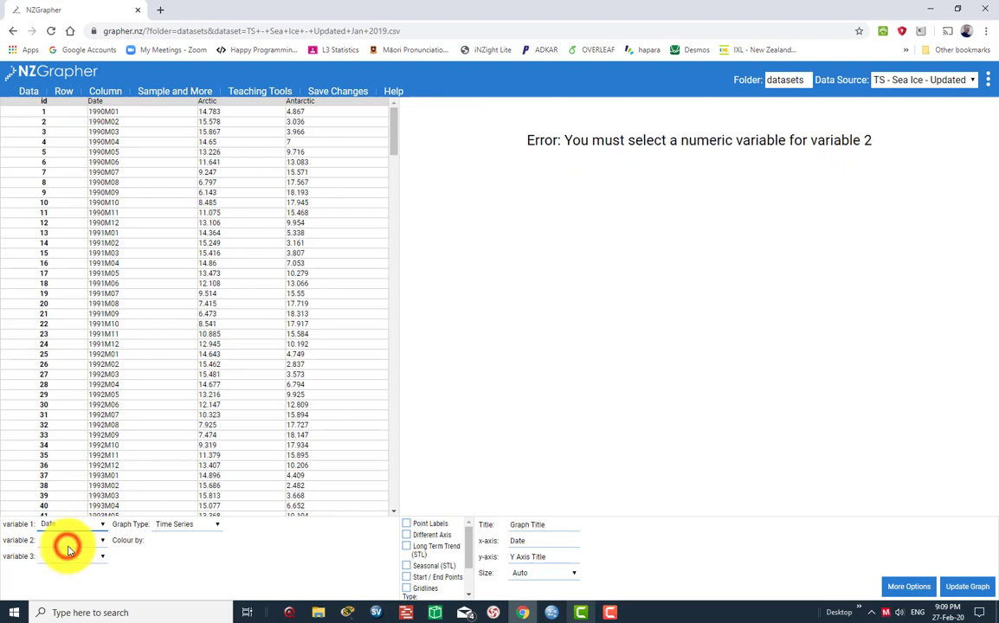
click(102, 541)
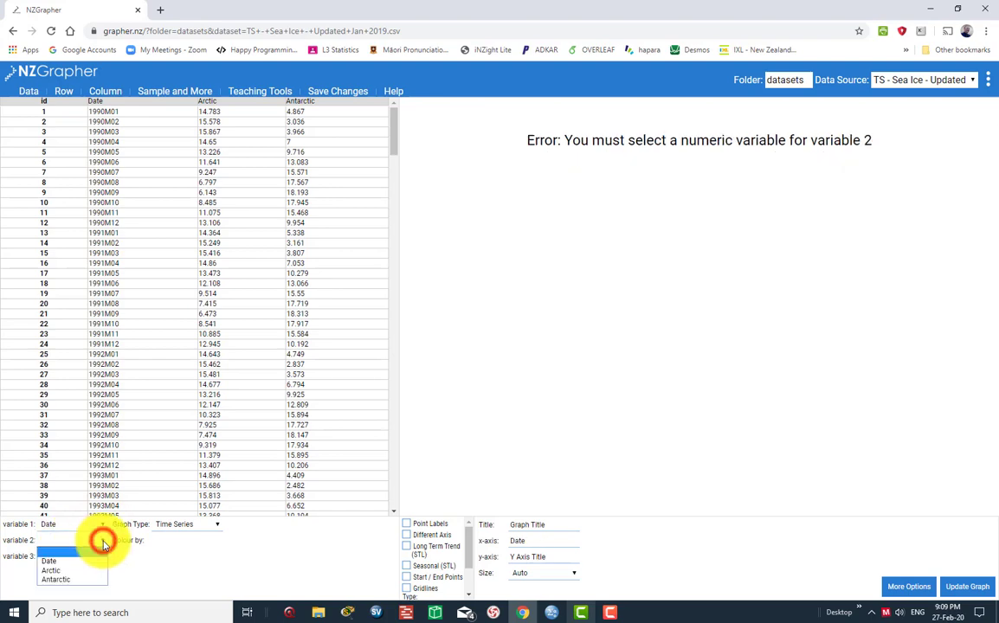
click(61, 581)
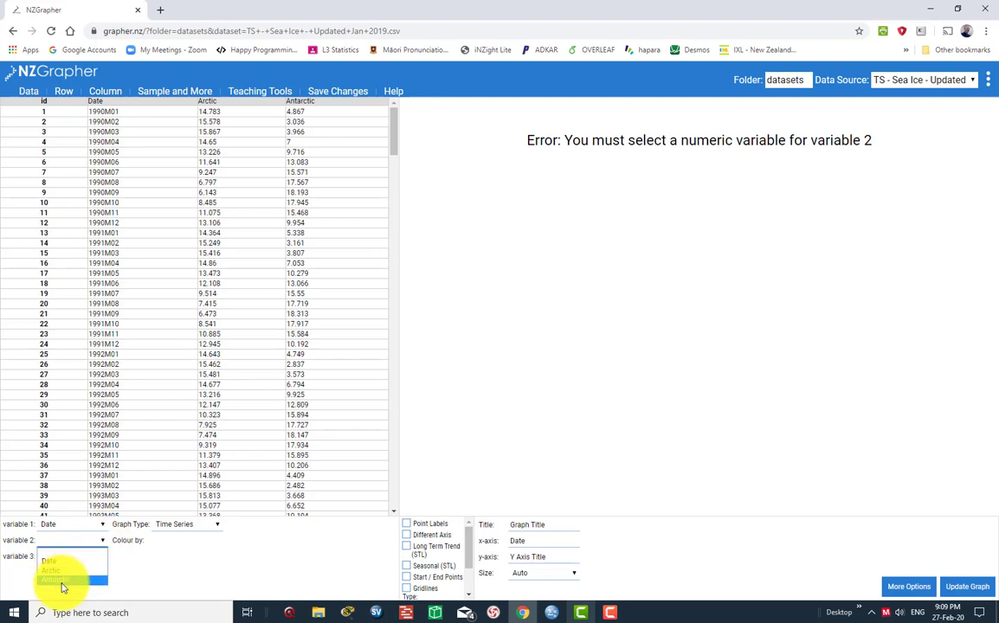
click(63, 580)
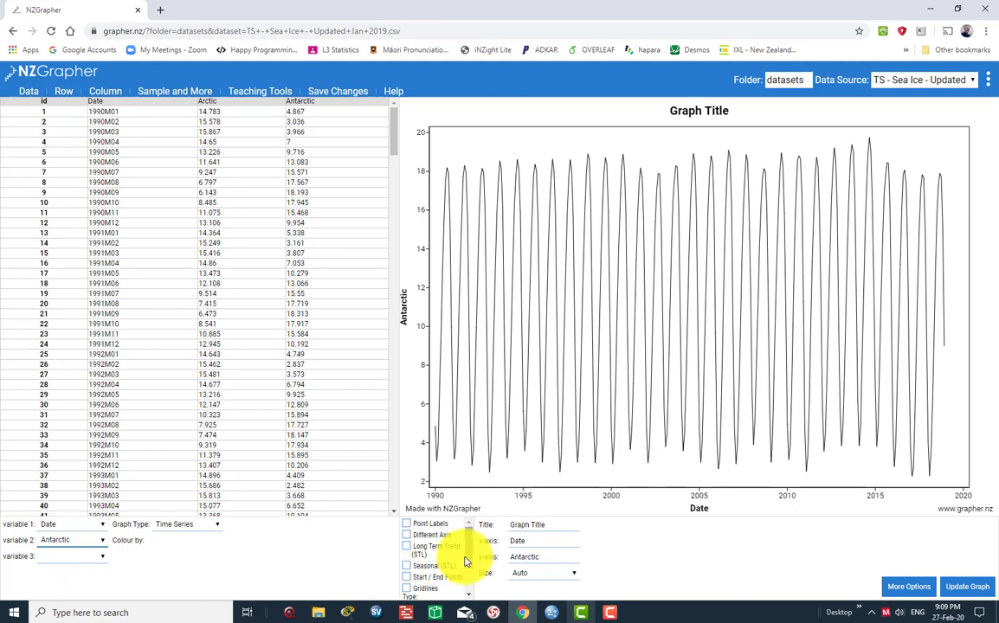
click(407, 547)
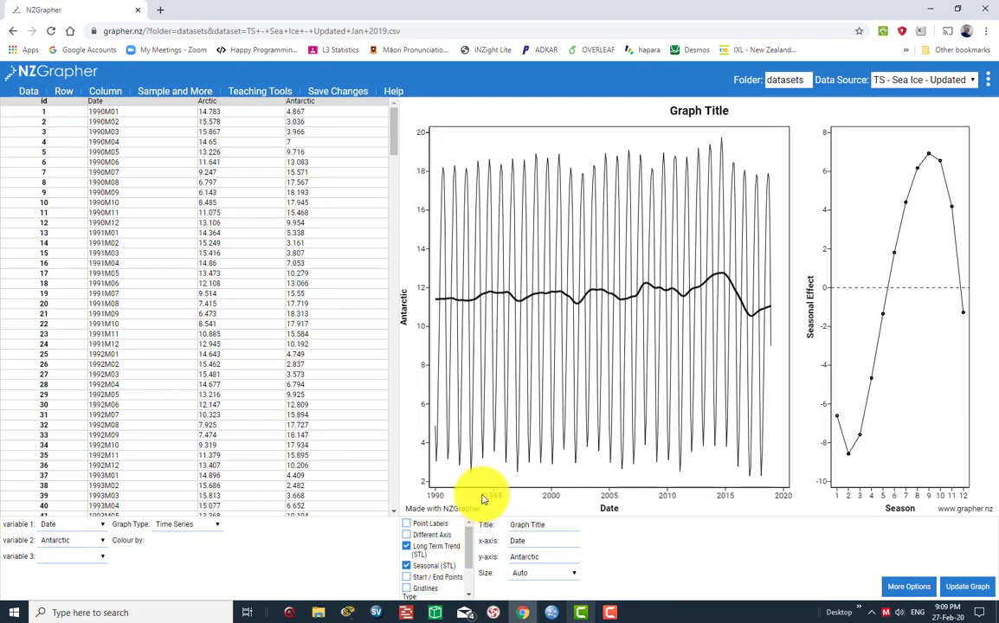
Save the time series graph as a PNG image named "ice trend line" in the Camtasia Videos folder.
right_click(603, 362)
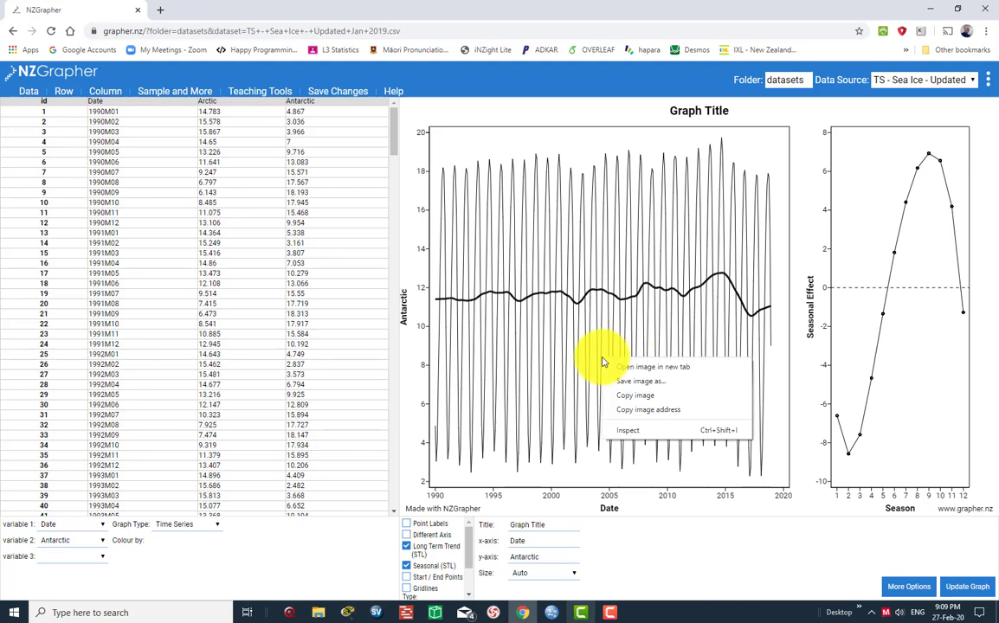
click(639, 391)
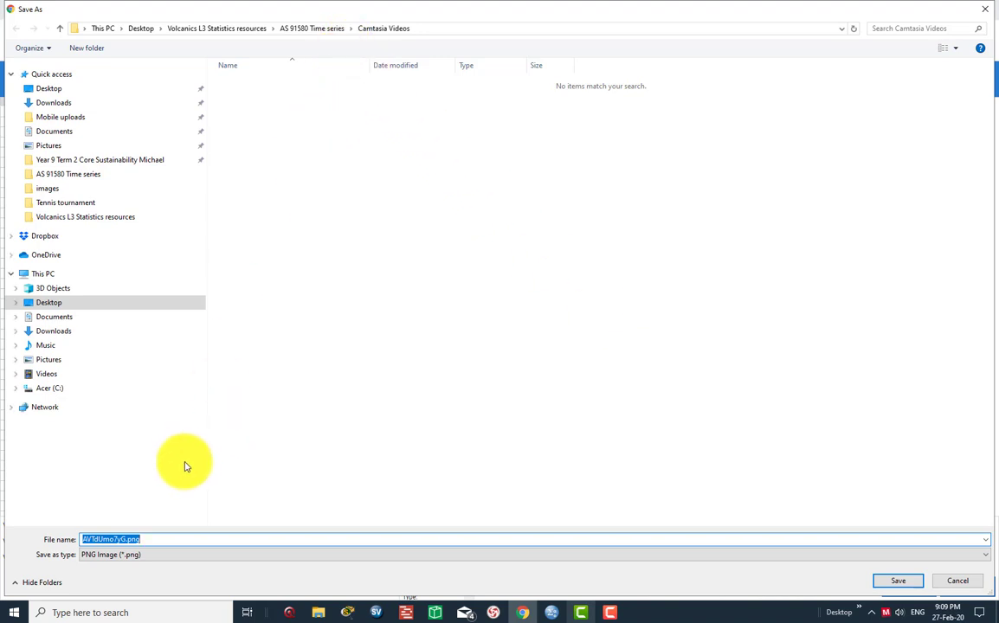
text(ice)
text(trend line)
click(904, 586)
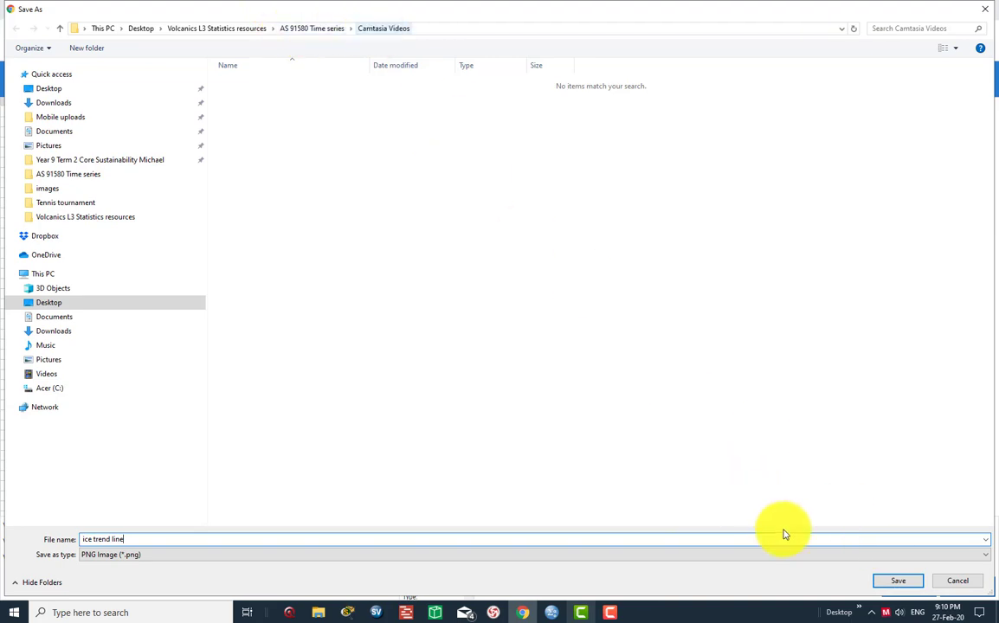
click(900, 584)
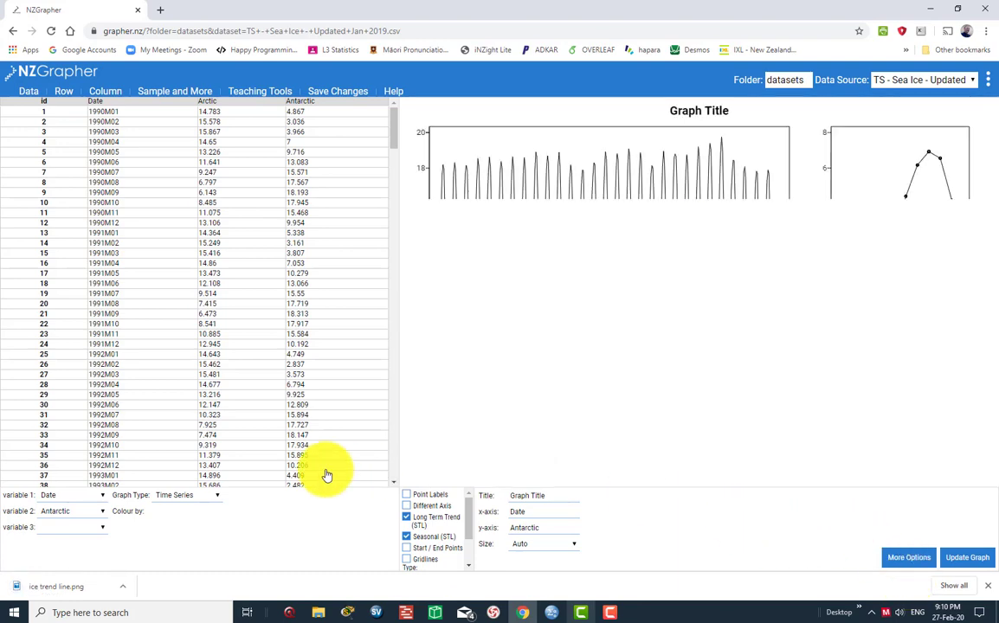
Replace the graph's title with "Ice area of Antartica".
click(219, 497)
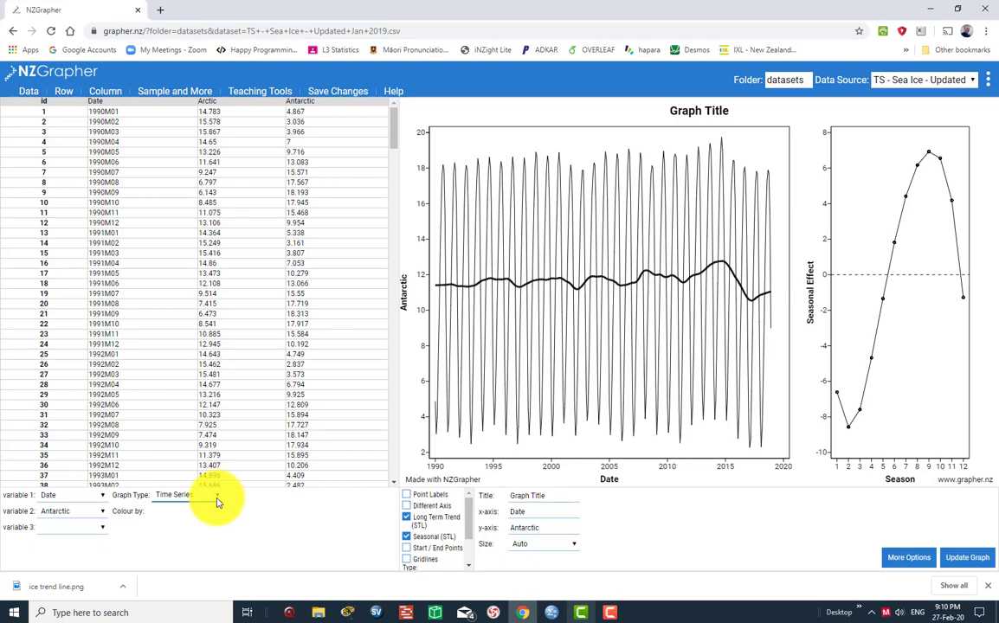
click(552, 495)
drag(552, 496, 515, 508)
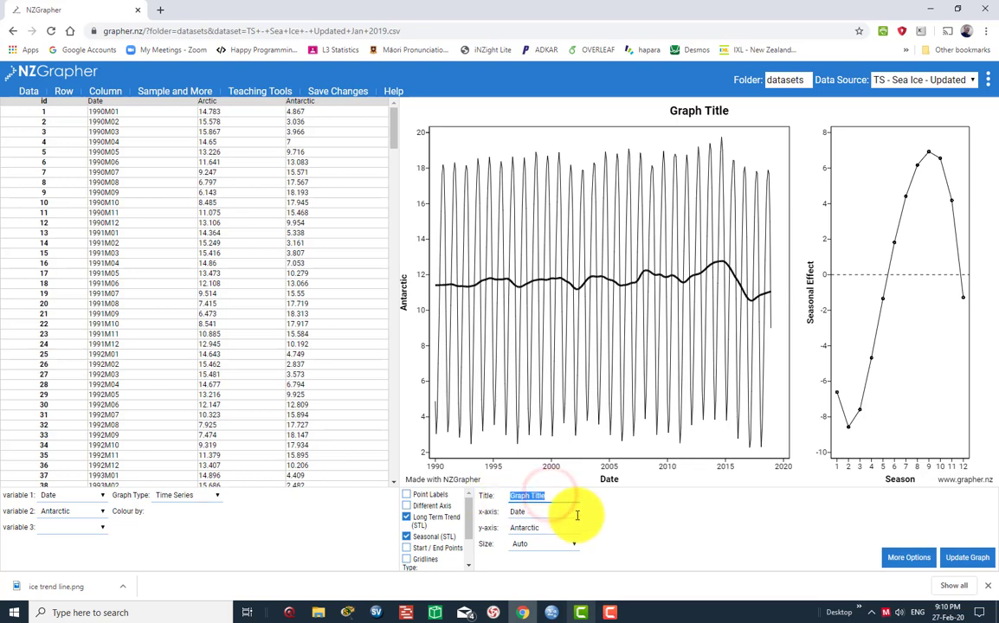
text(I)
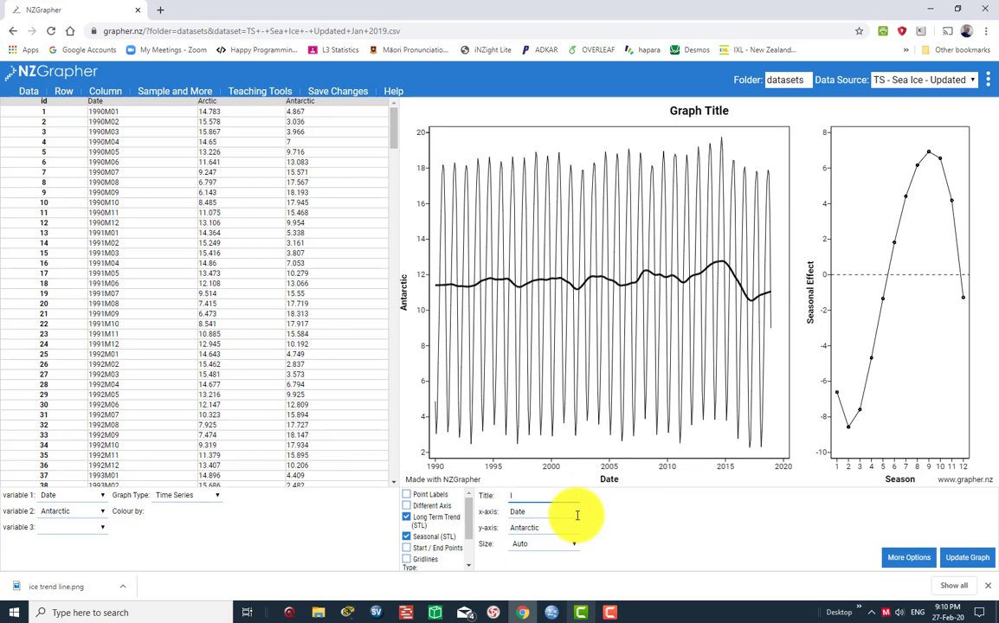
text(Cece area of Antartica)
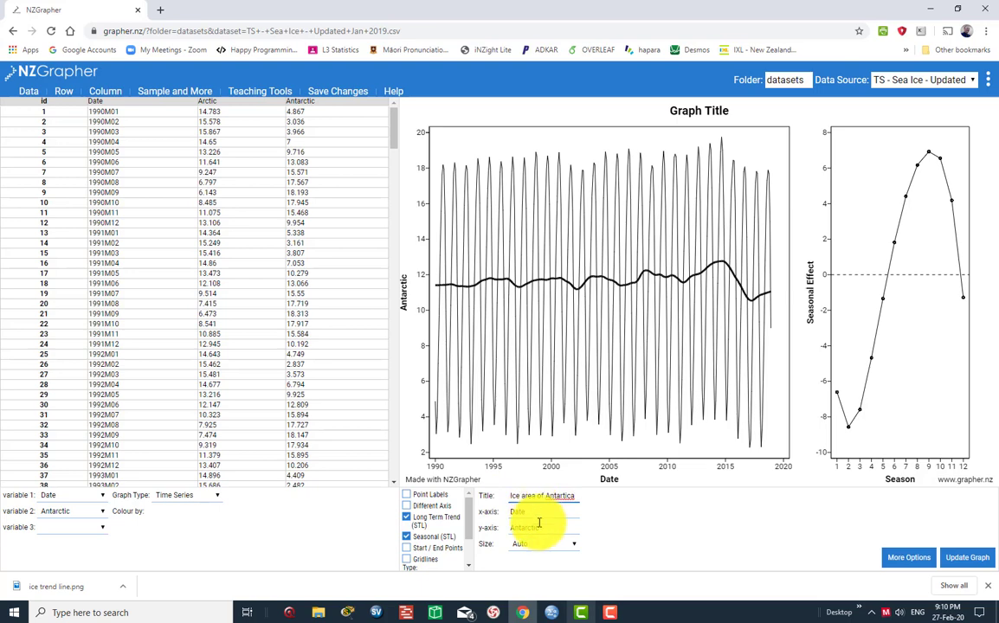
Set the y-axis label to "Area (square km)" and update the graph.
drag(544, 527, 495, 541)
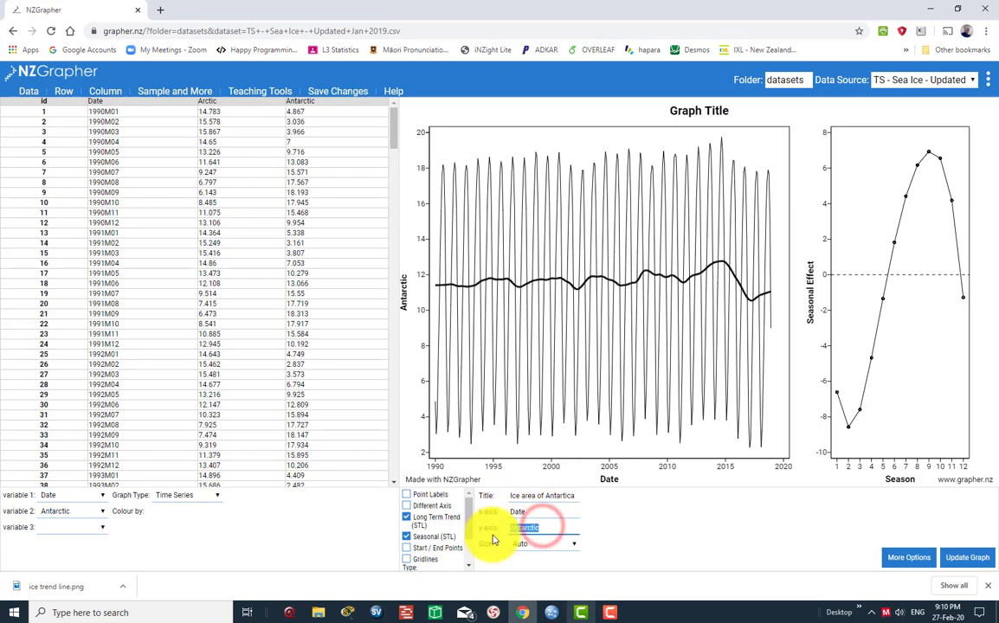
text(Area)
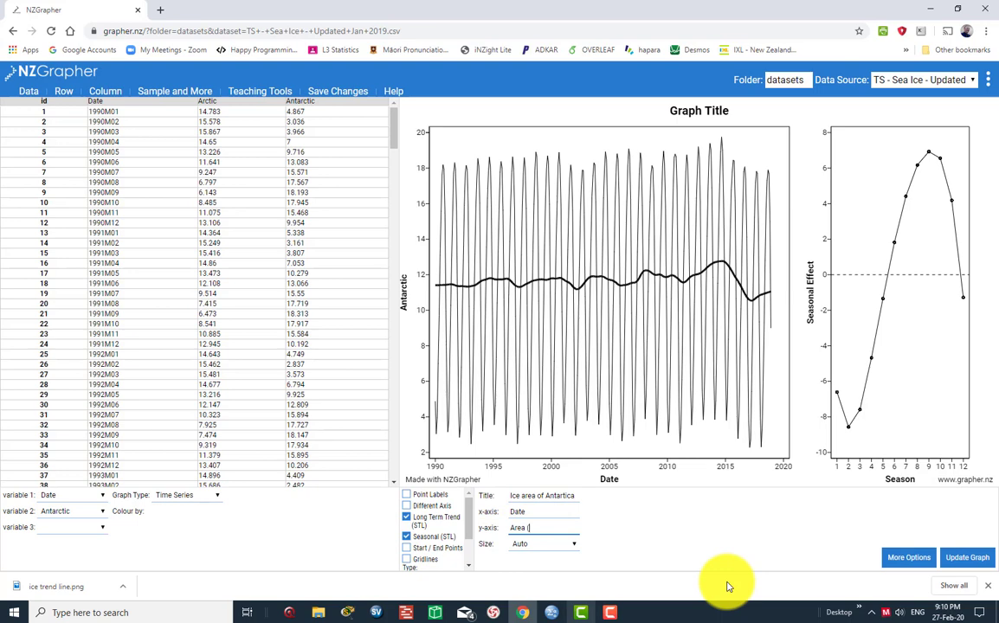
text( (square km)
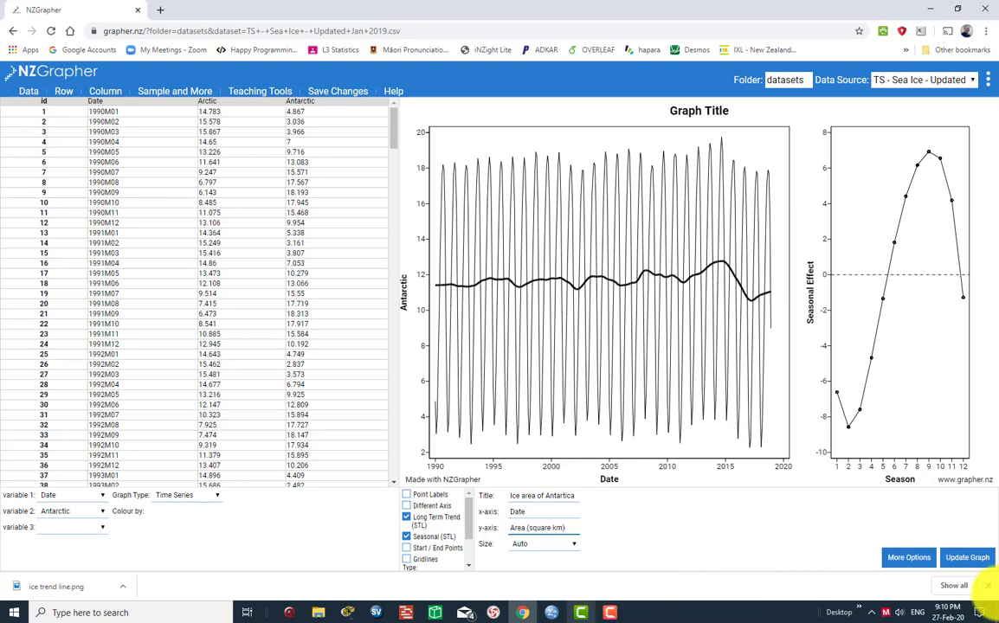
click(971, 559)
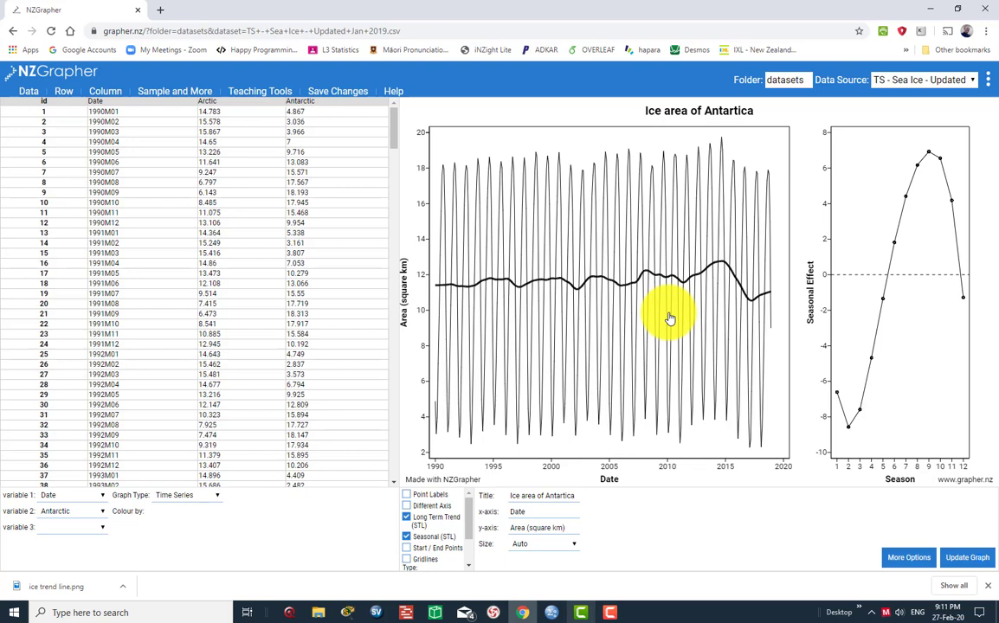
Add gridlines to the graph and save its image over the existing ice trend line.png.
mouse_move(651, 286)
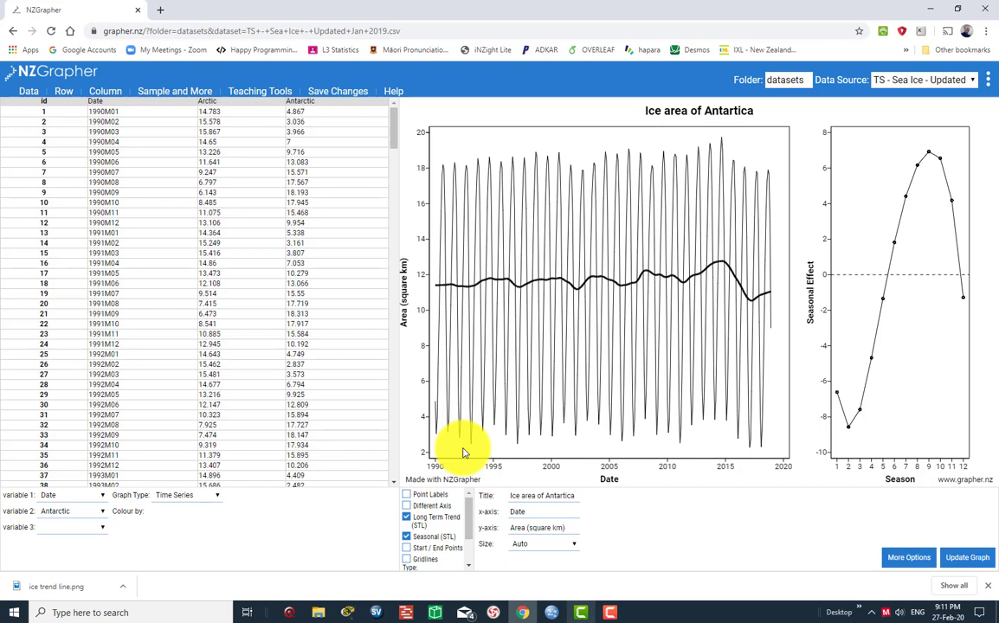
click(407, 560)
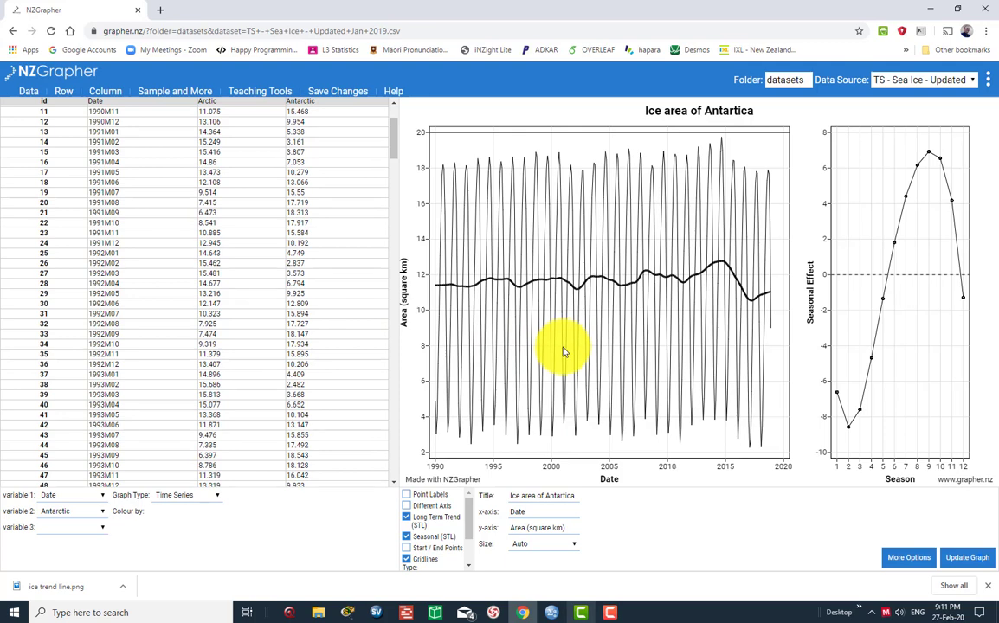
right_click(630, 215)
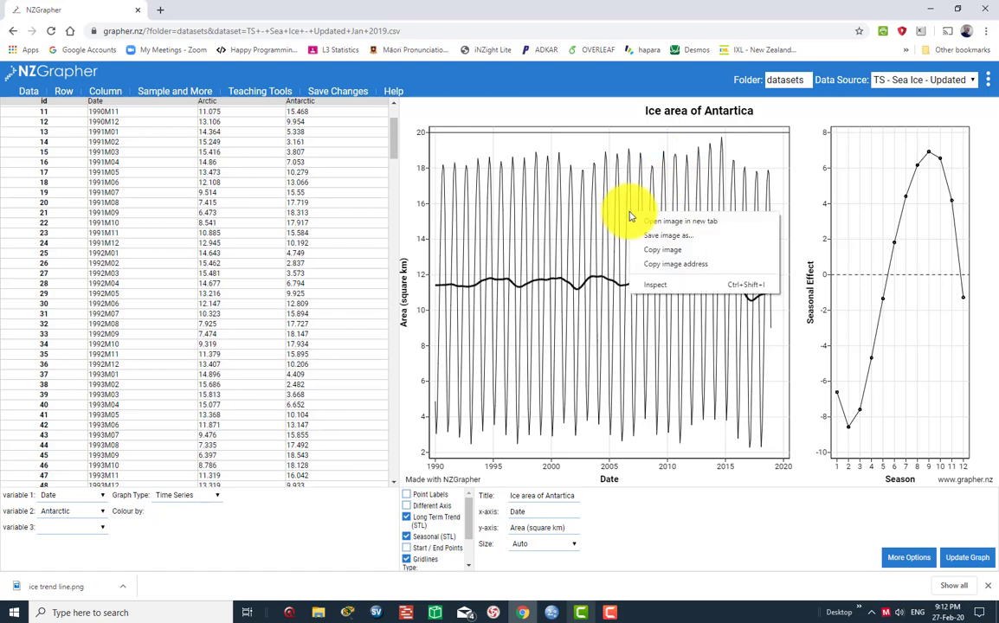
click(673, 239)
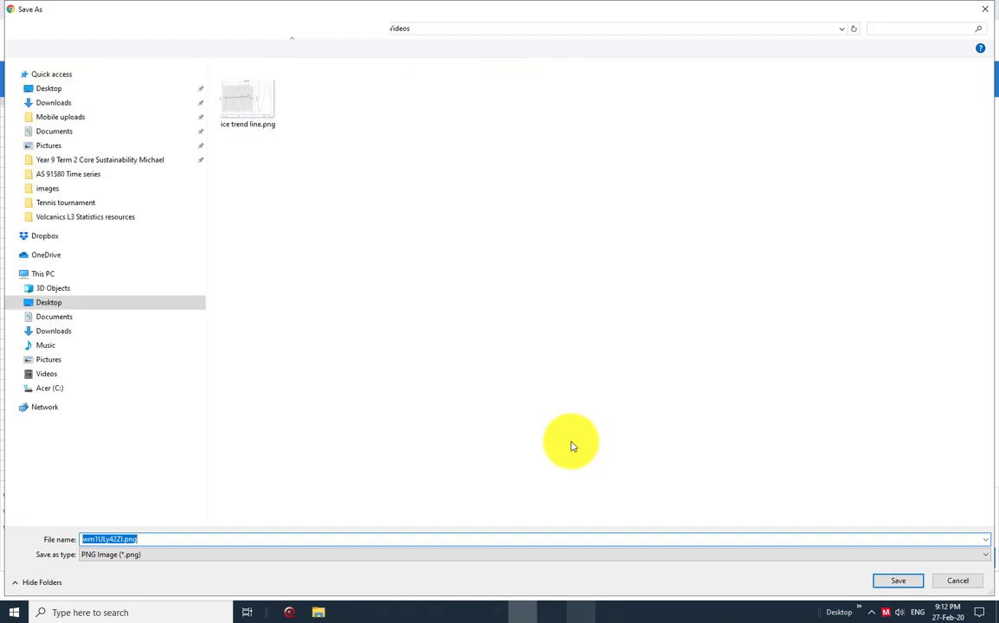
click(259, 104)
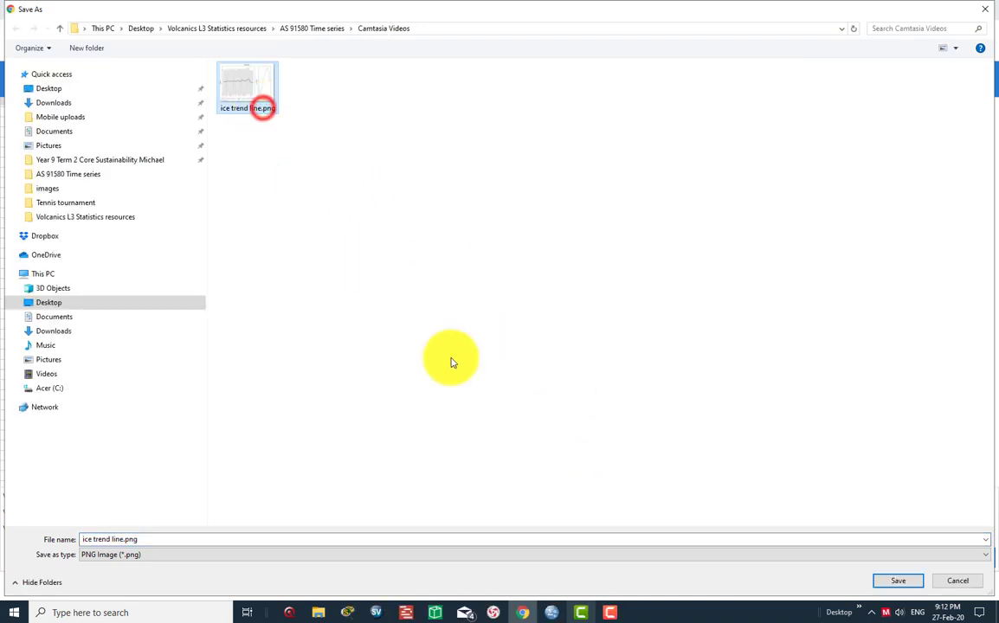
click(901, 581)
click(536, 309)
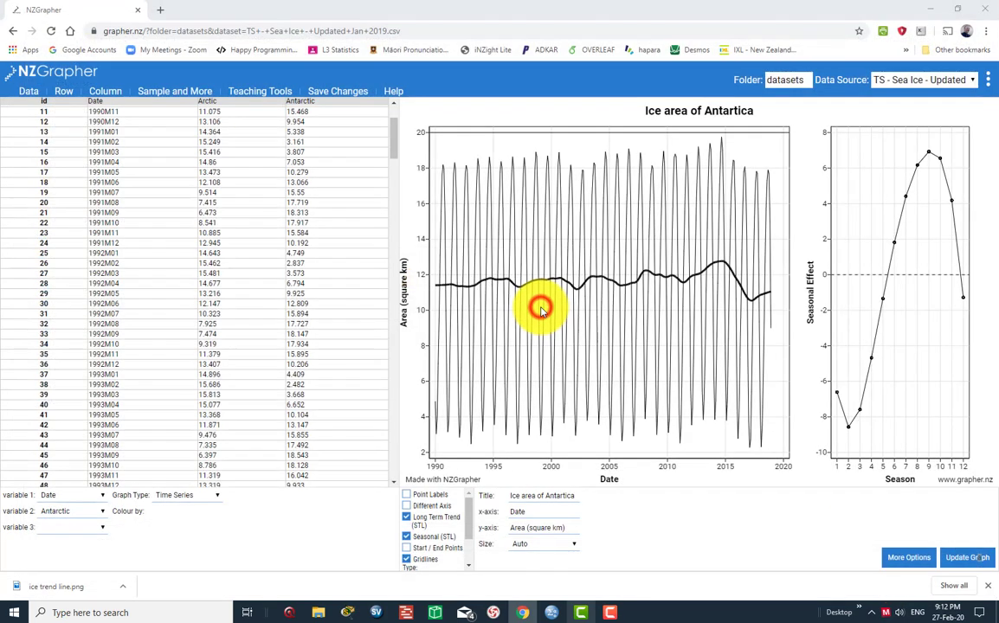
Change the graph type to Seasonal Effects.
click(216, 500)
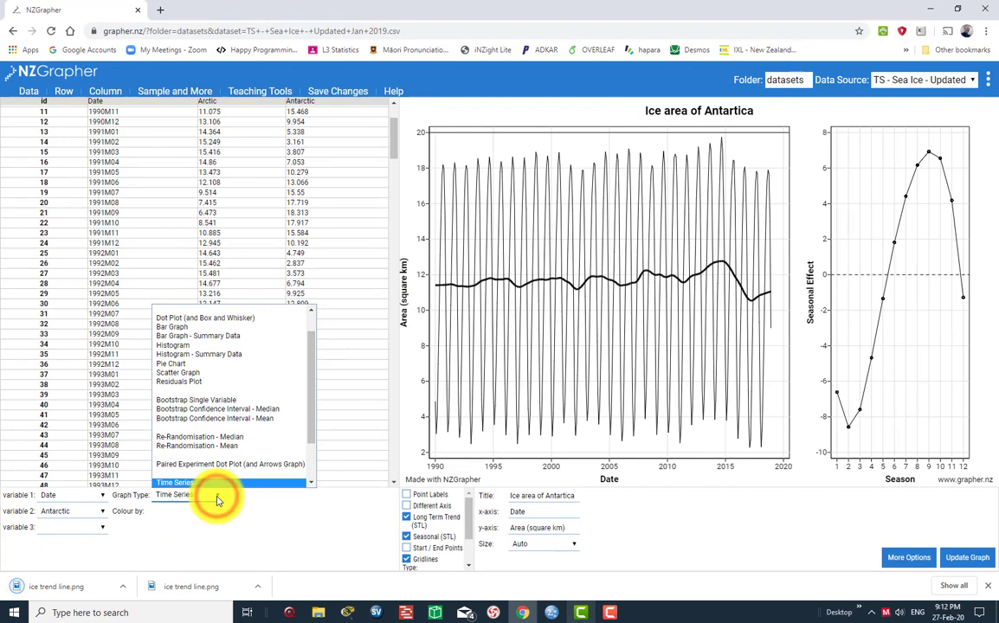
click(218, 501)
click(218, 501)
drag(313, 416, 310, 447)
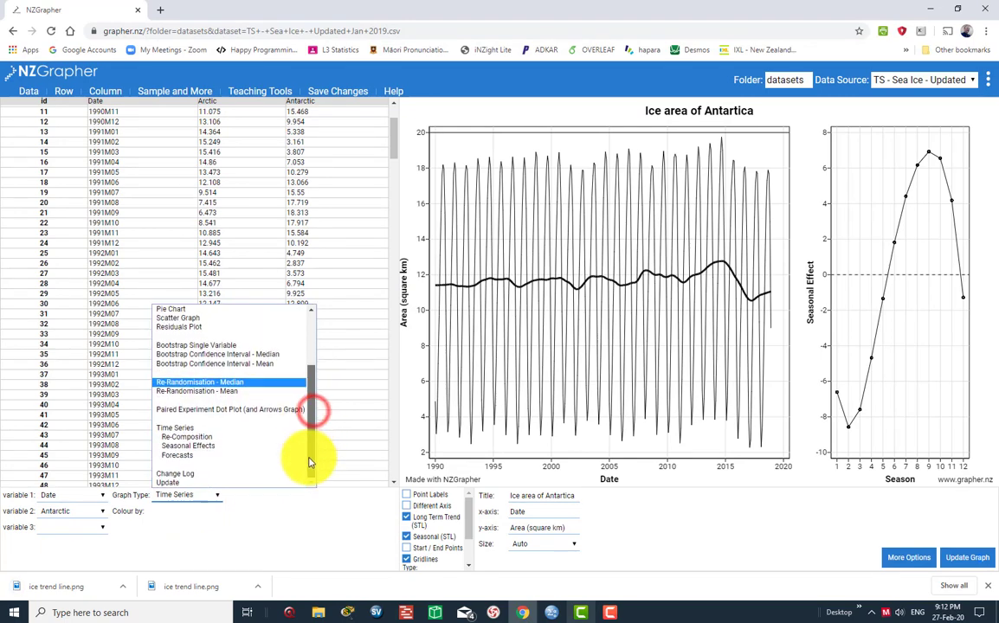
click(203, 446)
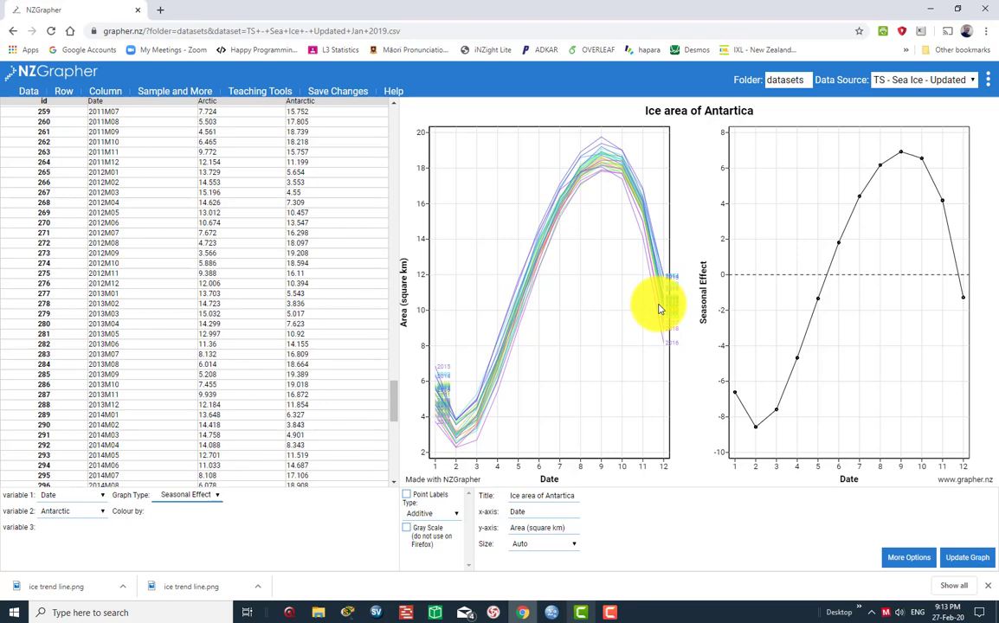
Save the seasonal effects graph as a PNG image named "seasonal analysis" in the Camtasia Videos folder.
right_click(585, 331)
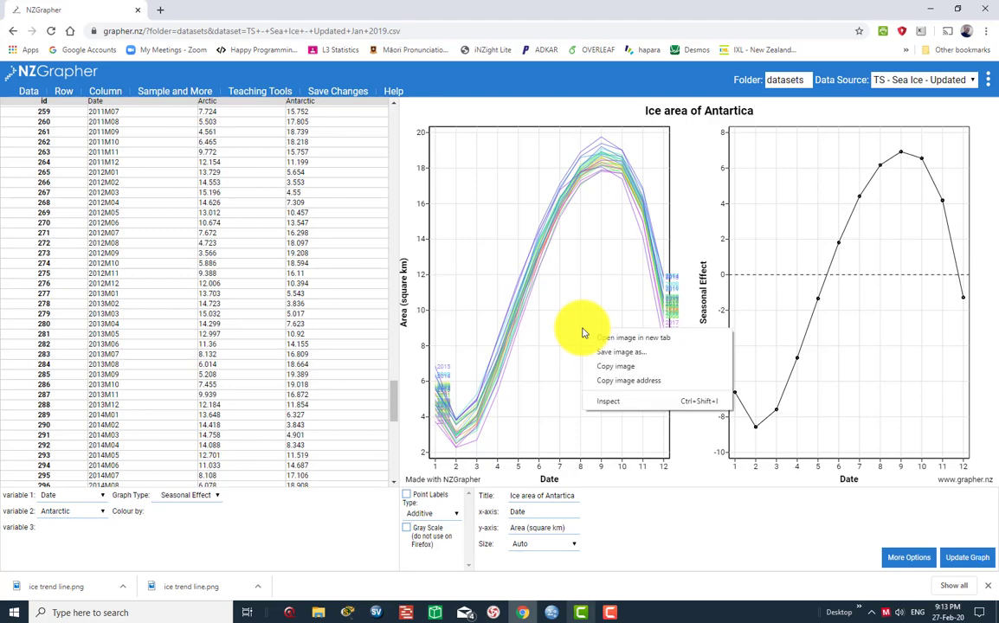
click(618, 355)
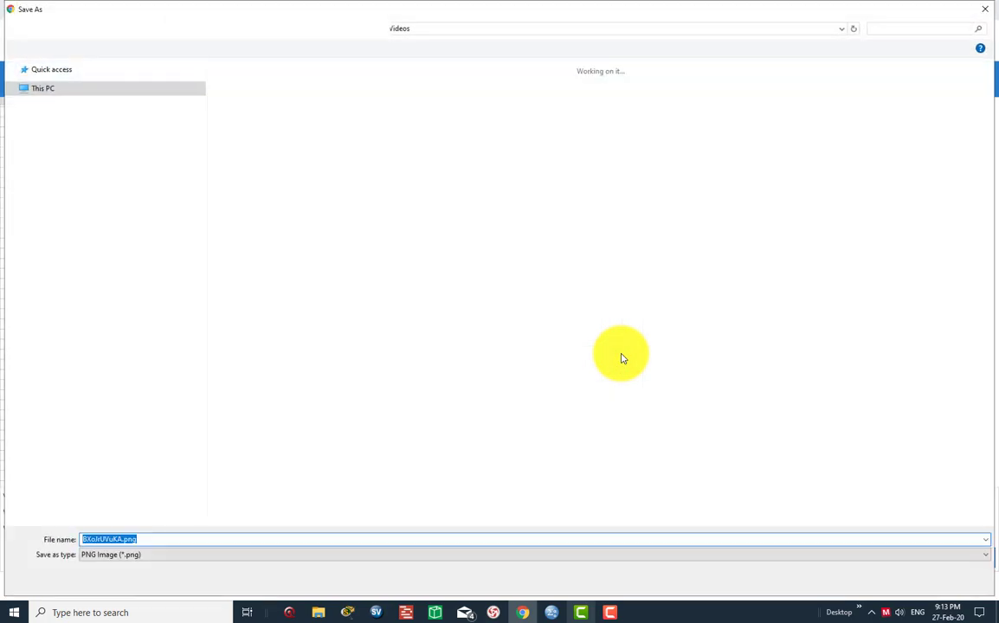
text(seas)
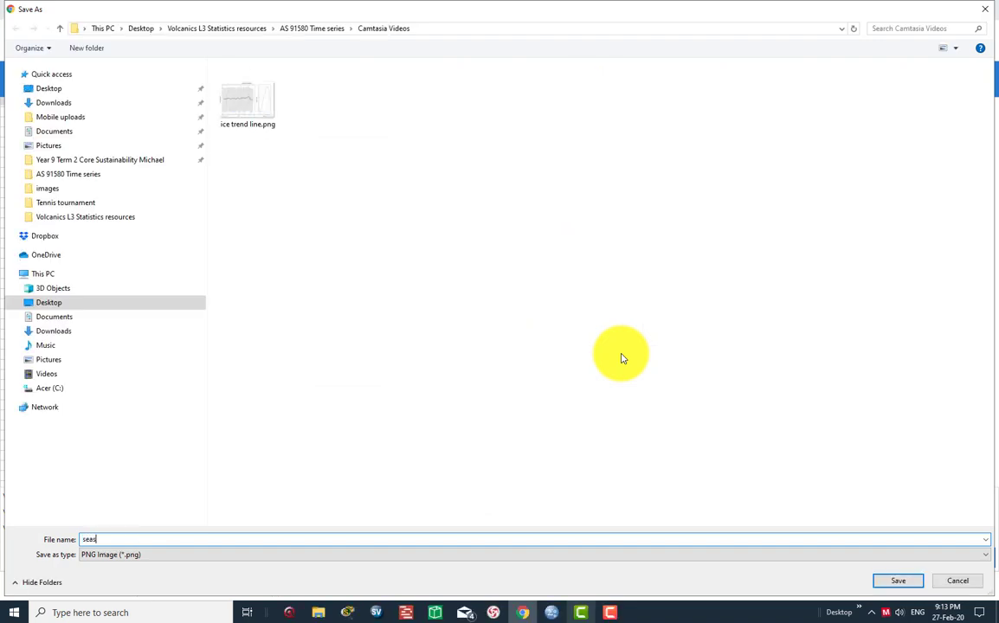
text(onal analysis)
key(Return)
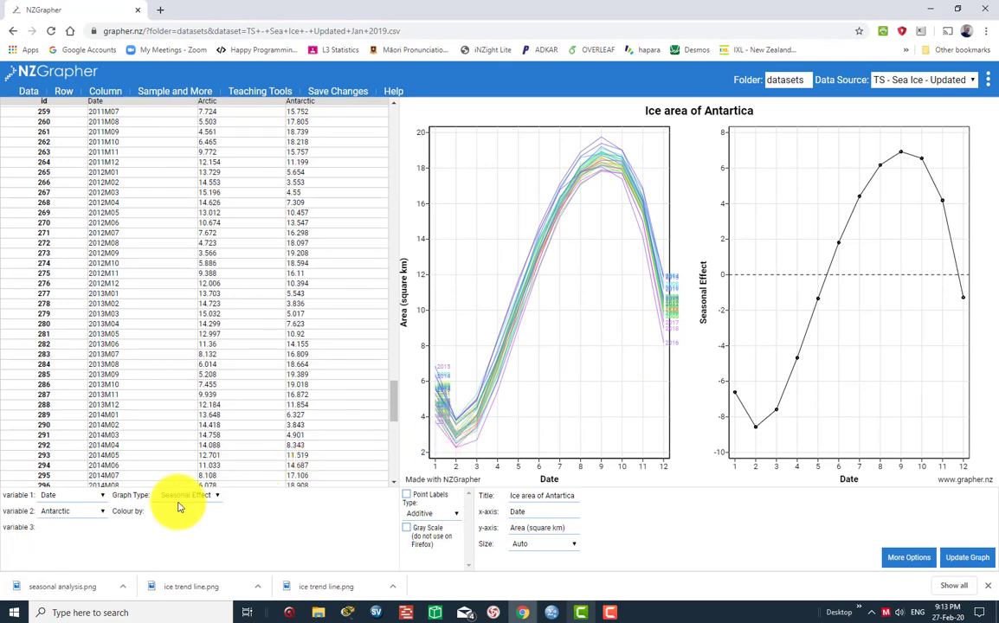
Change the graph type to Re-Composition and inspect individual residual values along the series.
click(216, 497)
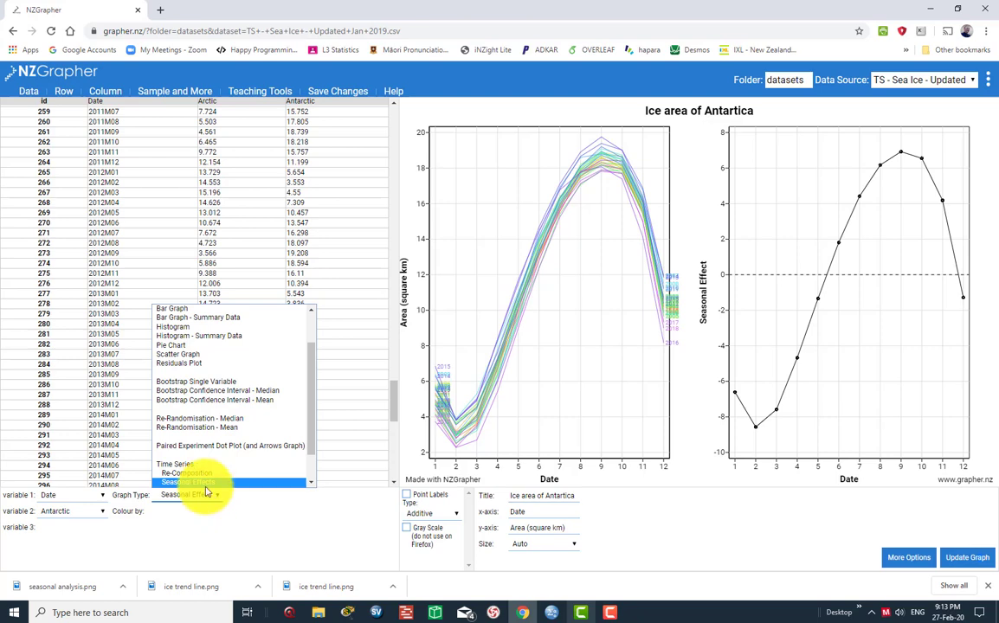
scroll(206, 485, down, 1)
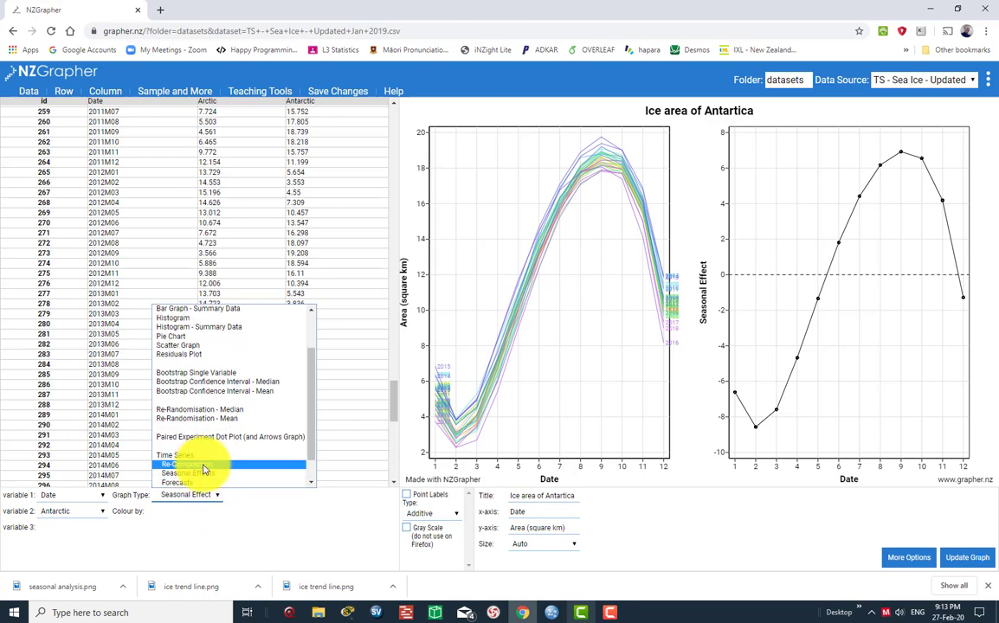
click(205, 466)
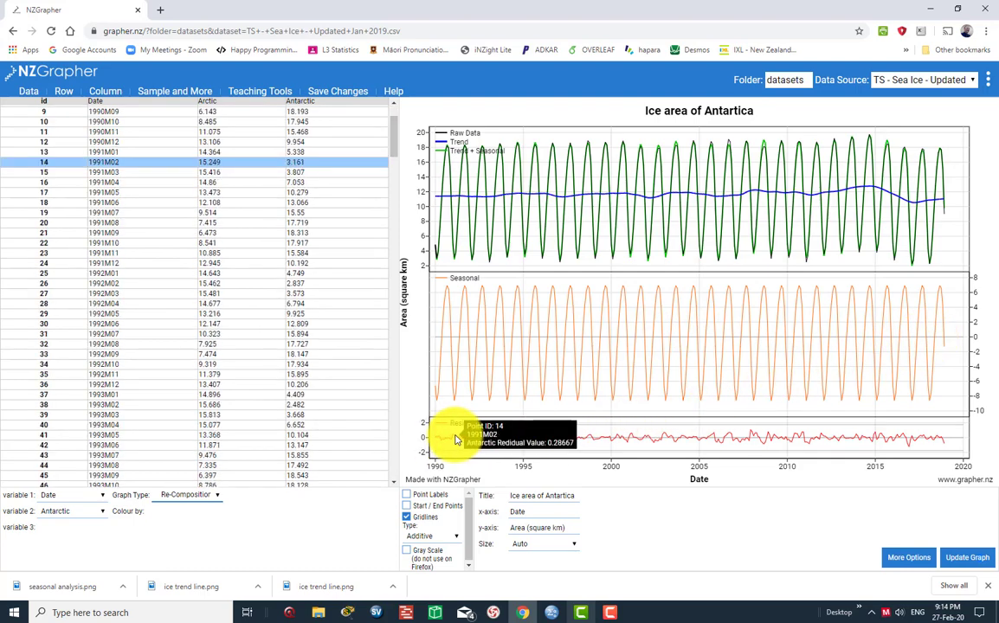
mouse_move(480, 446)
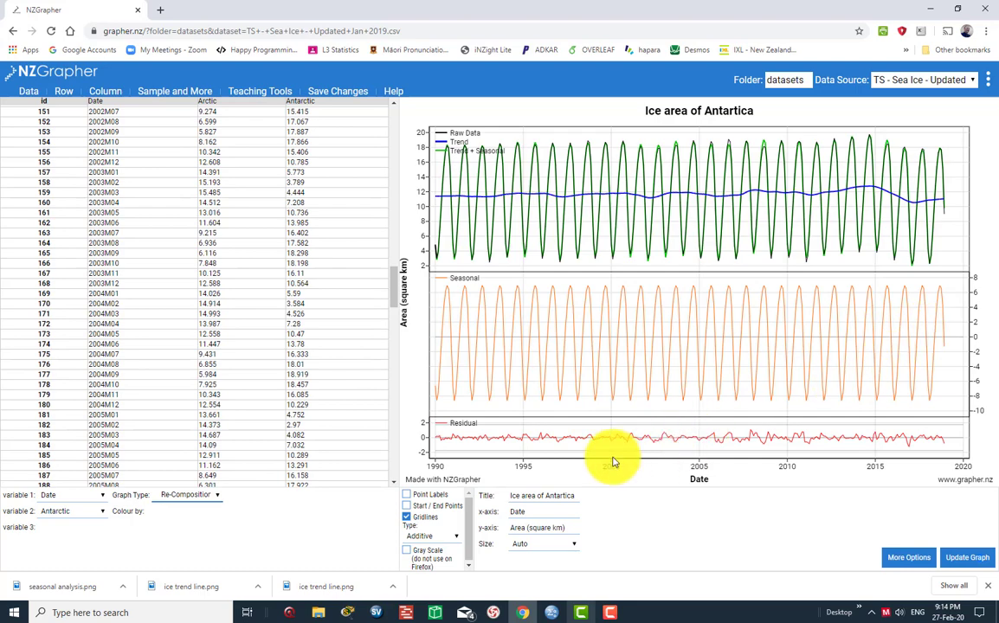
mouse_move(561, 444)
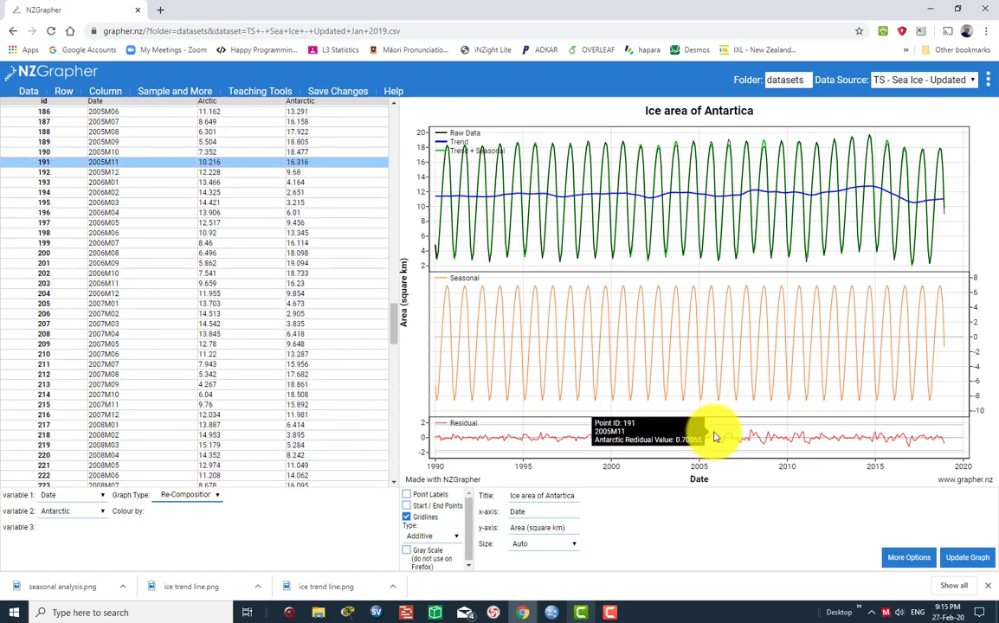
mouse_move(715, 442)
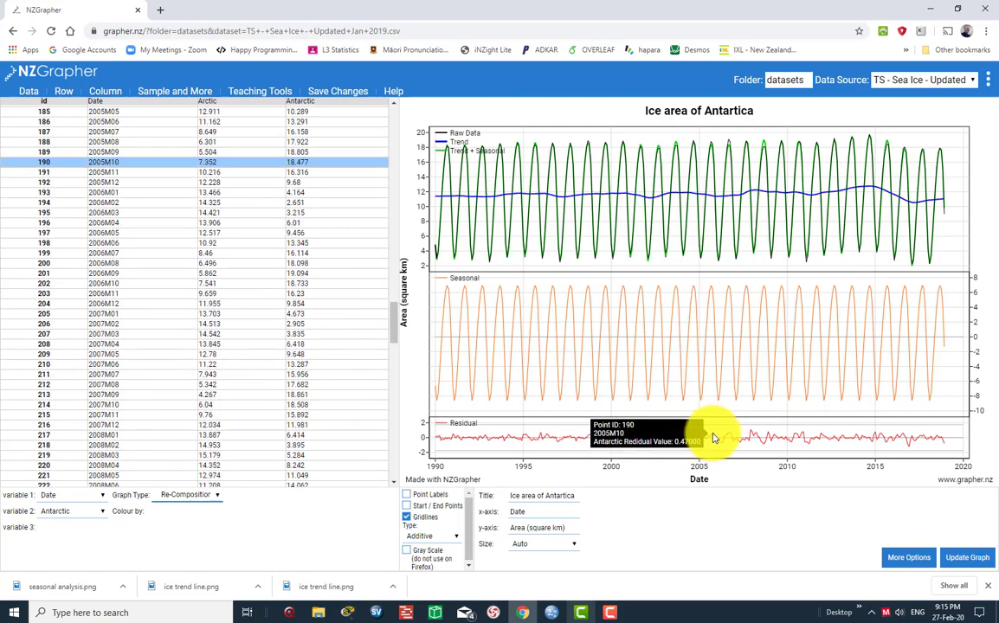
mouse_move(752, 438)
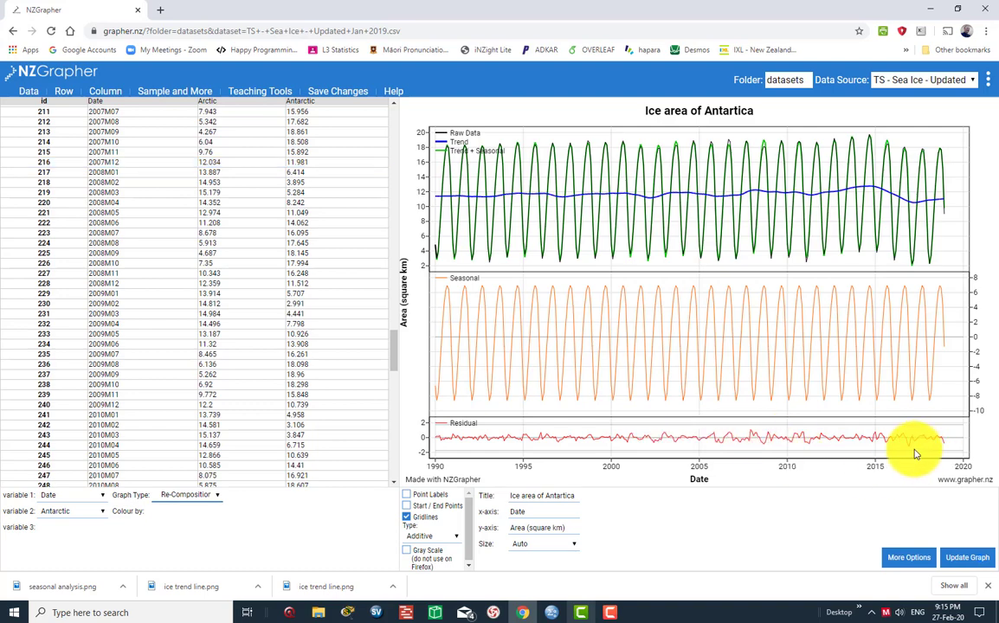
mouse_move(909, 447)
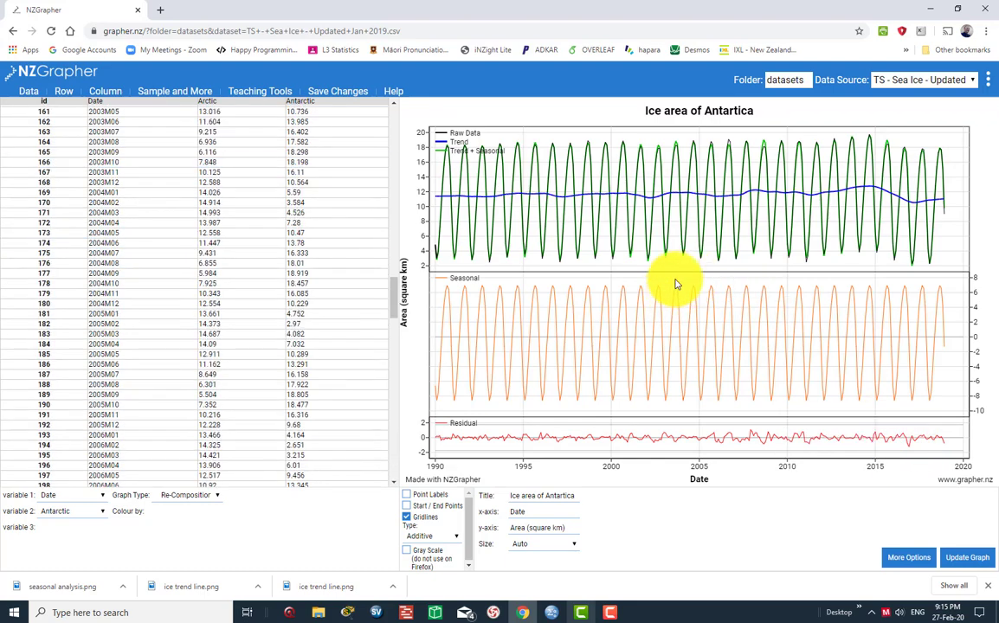
Save the re-composition graph as a PNG image named "ice reconstructed".
right_click(676, 284)
click(693, 299)
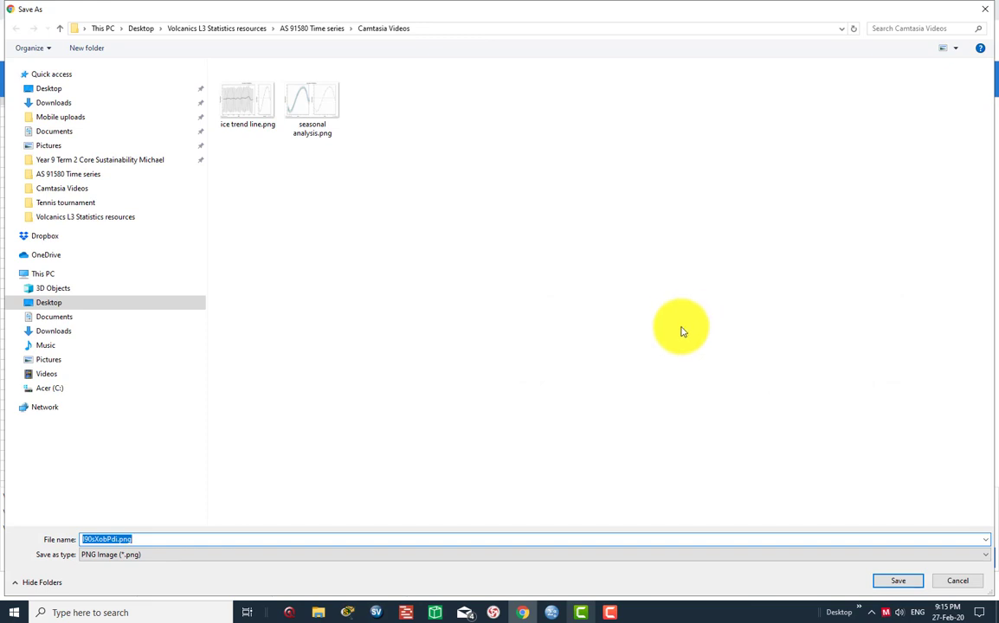
key(BackSpace)
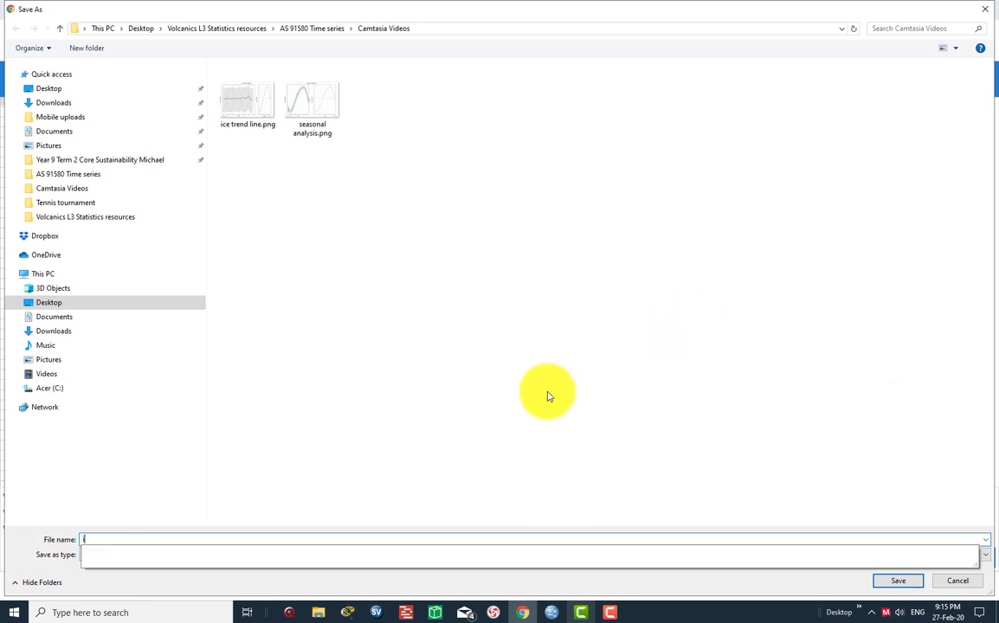
text(ice re)
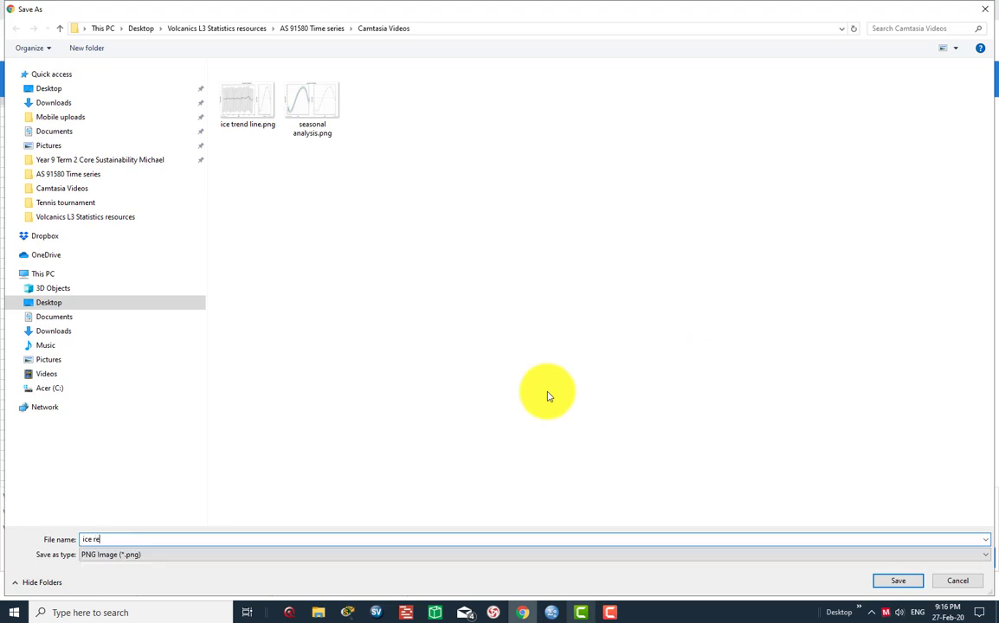
text(constructedc)
key(BackSpace)
key(Return)
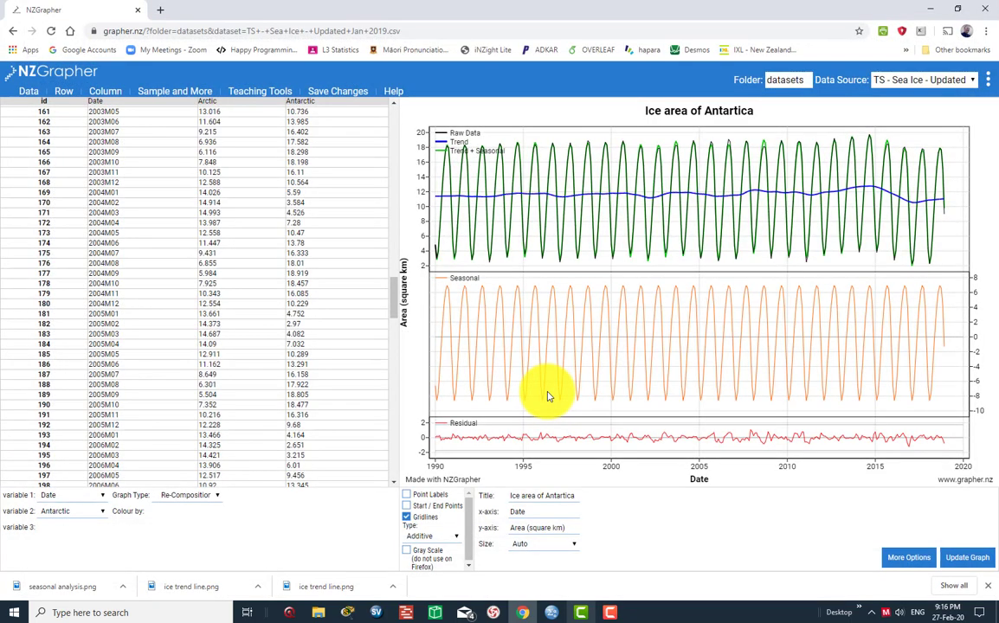
Change the graph type to Forecasts and inspect the predicted values for 2019 and 2020.
mouse_move(559, 392)
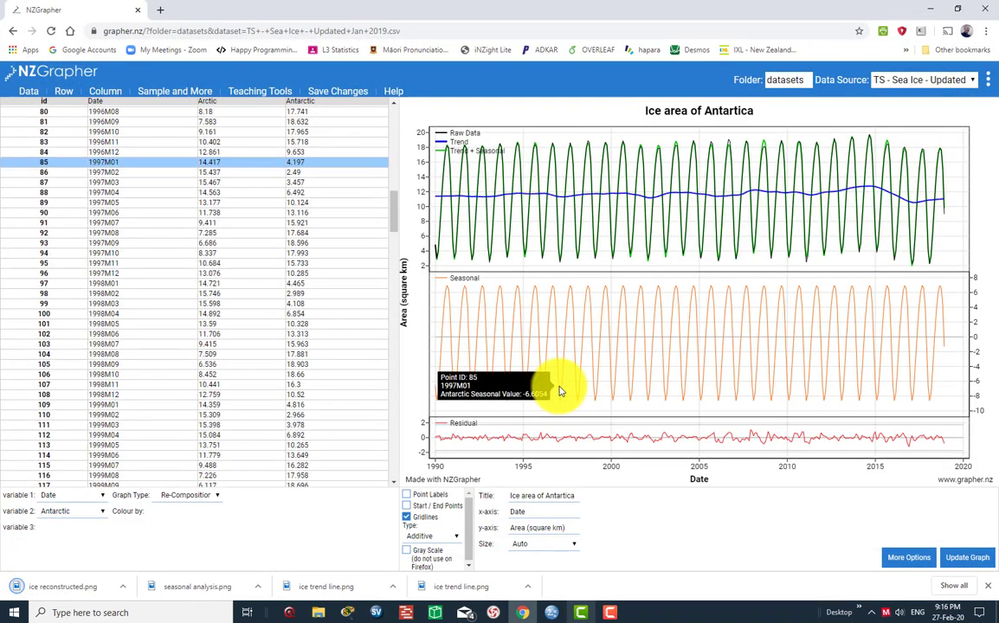
click(217, 495)
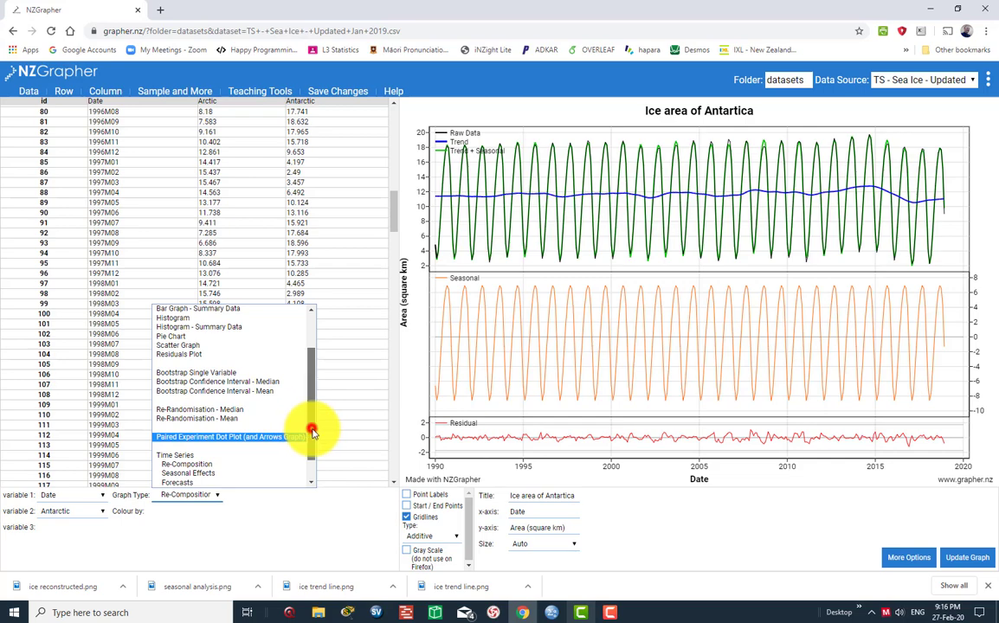
drag(313, 430, 313, 449)
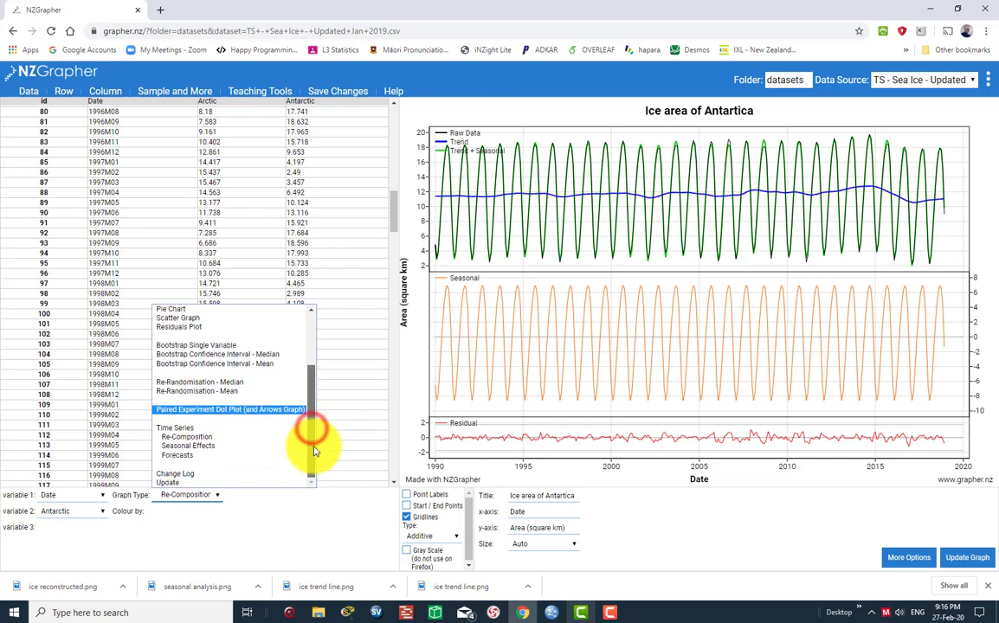
click(184, 457)
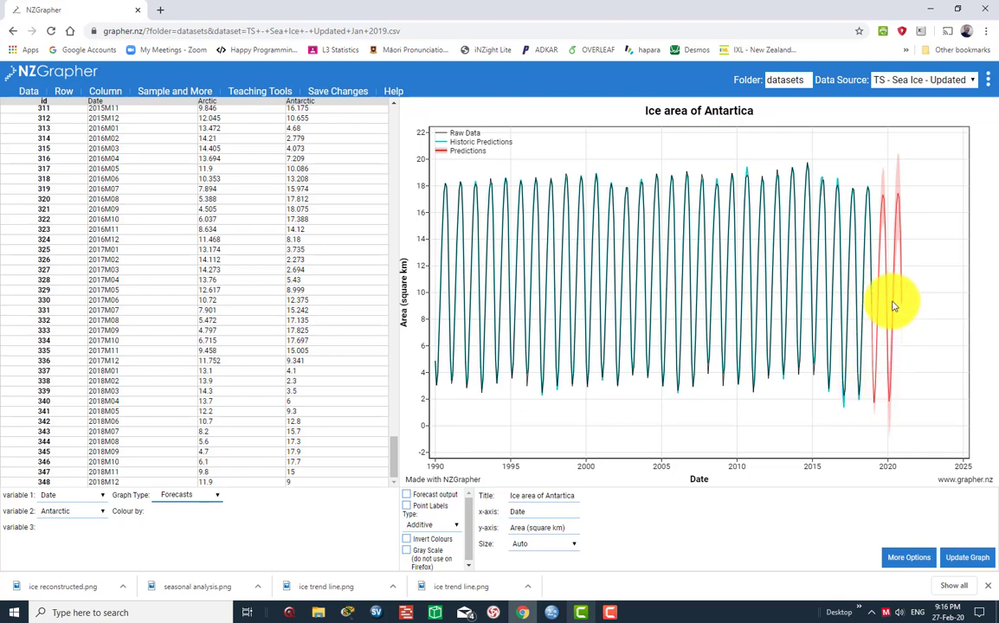
mouse_move(878, 309)
mouse_move(885, 205)
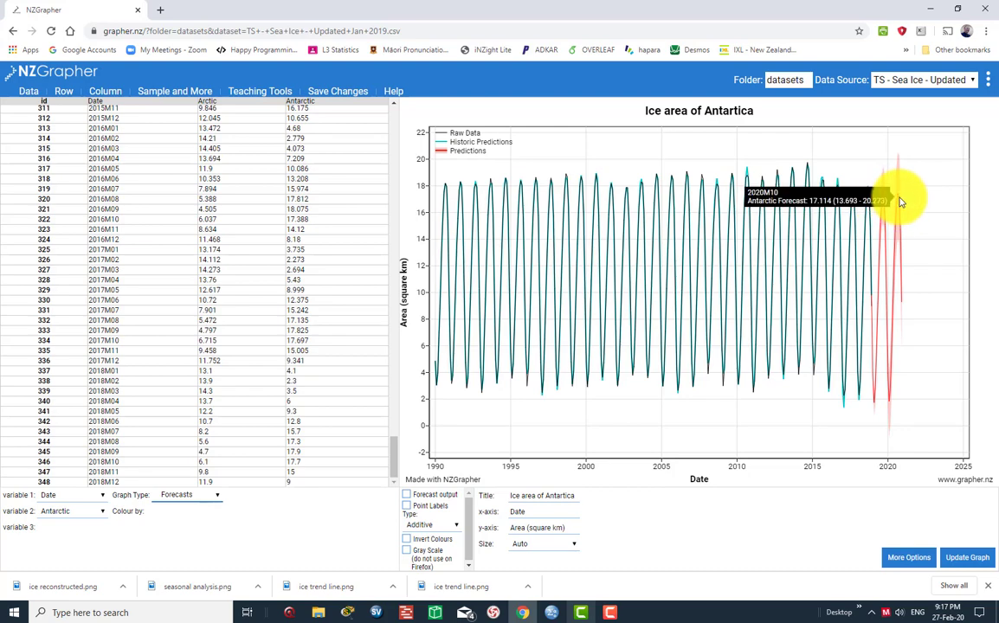
mouse_move(896, 227)
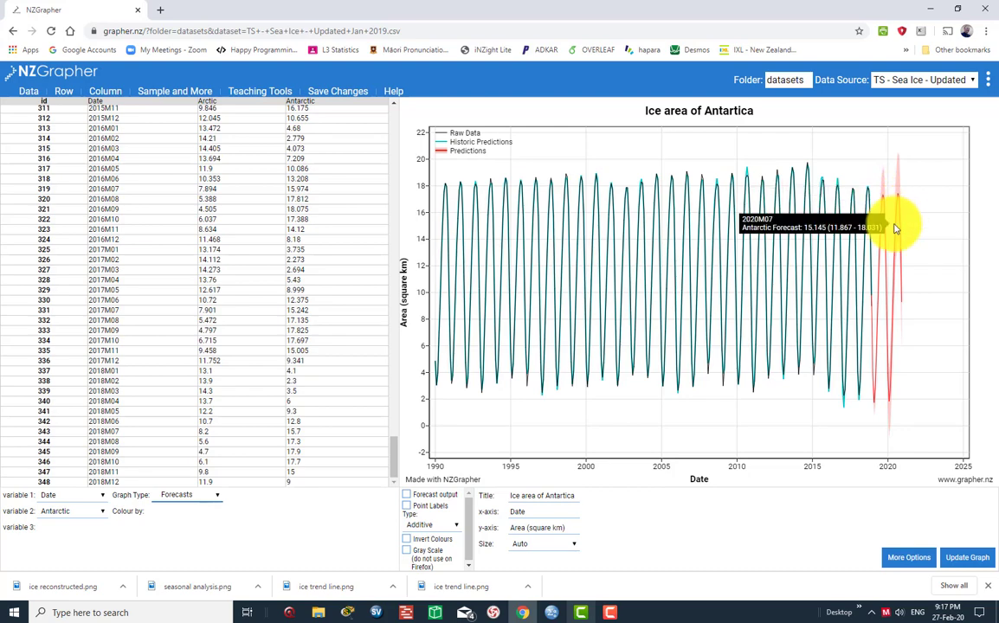
Save the forecasts graph as a PNG image named "forecast".
scroll(687, 245, up, 10)
right_click(693, 242)
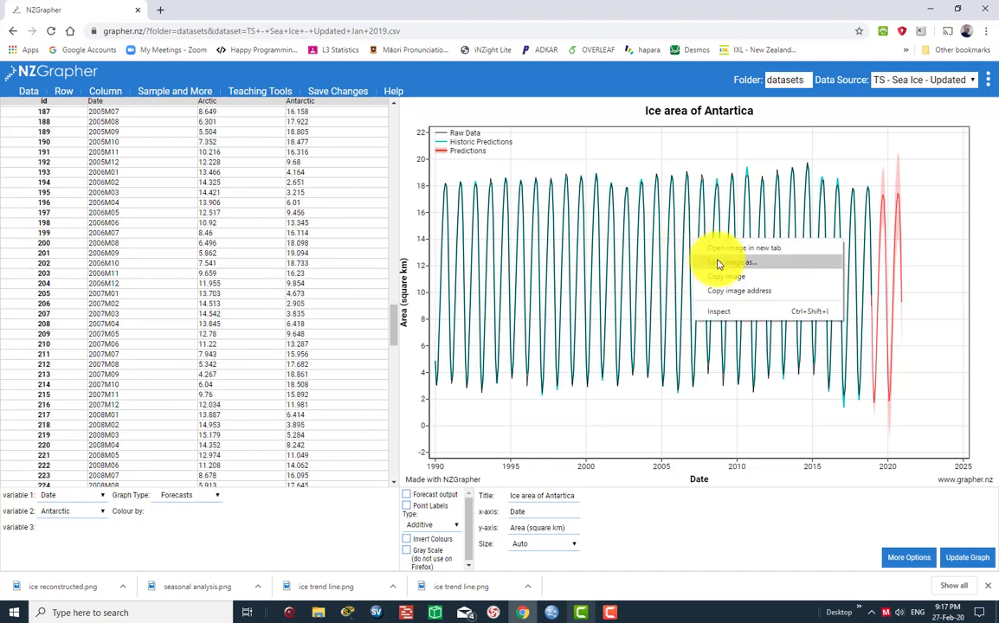
click(719, 263)
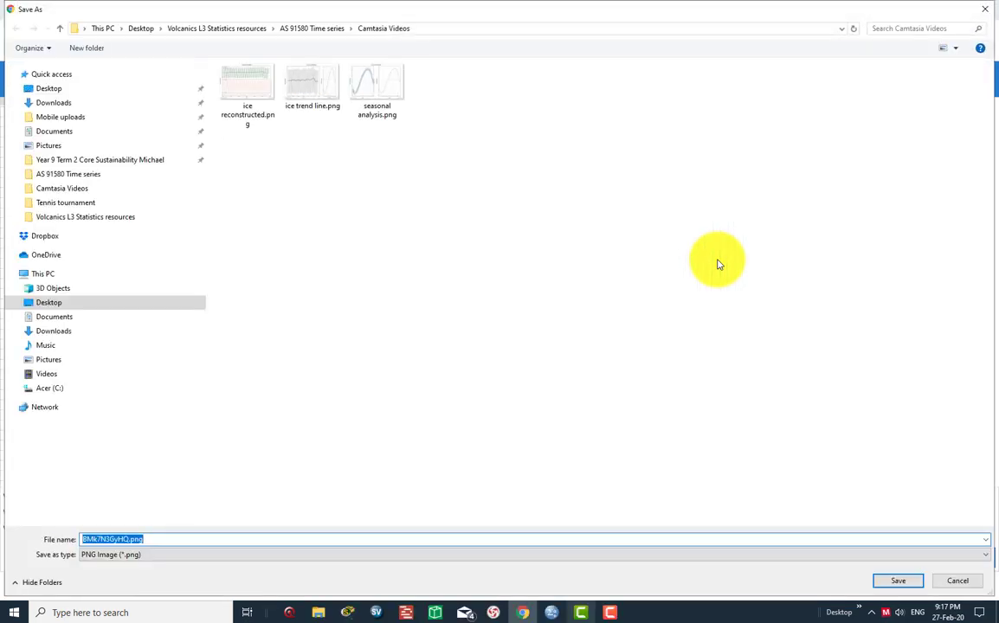
text(forecast)
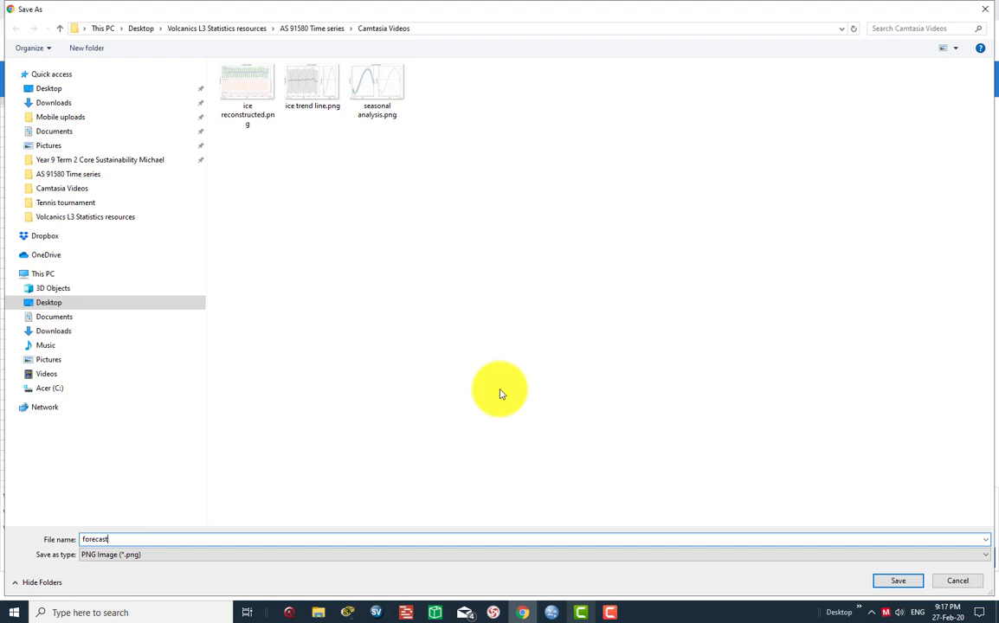
key(Return)
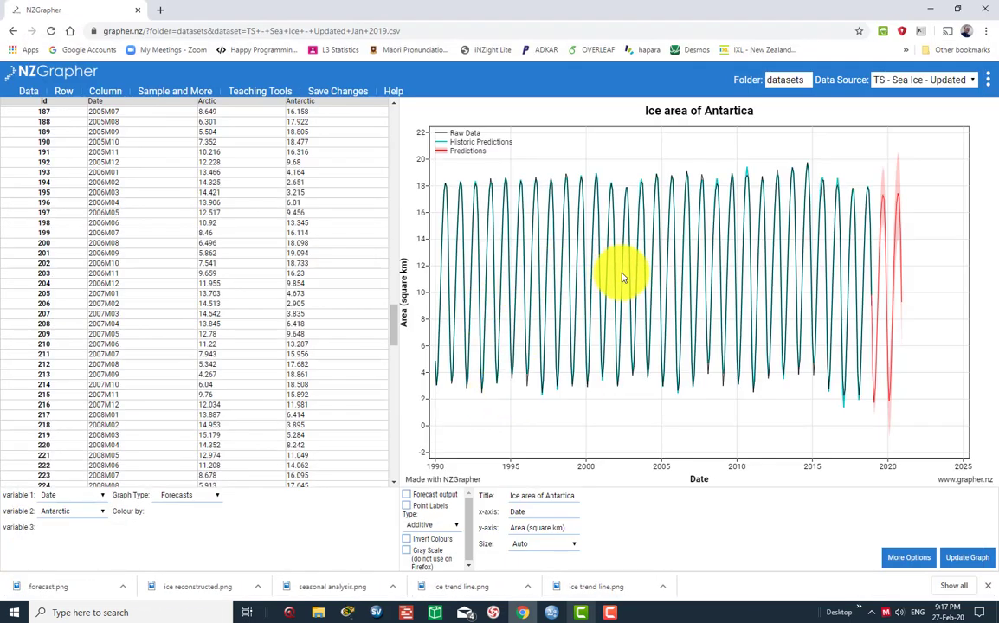
Turn on the Forecast output option to show the predictions as a table.
scroll(595, 358, up, 5)
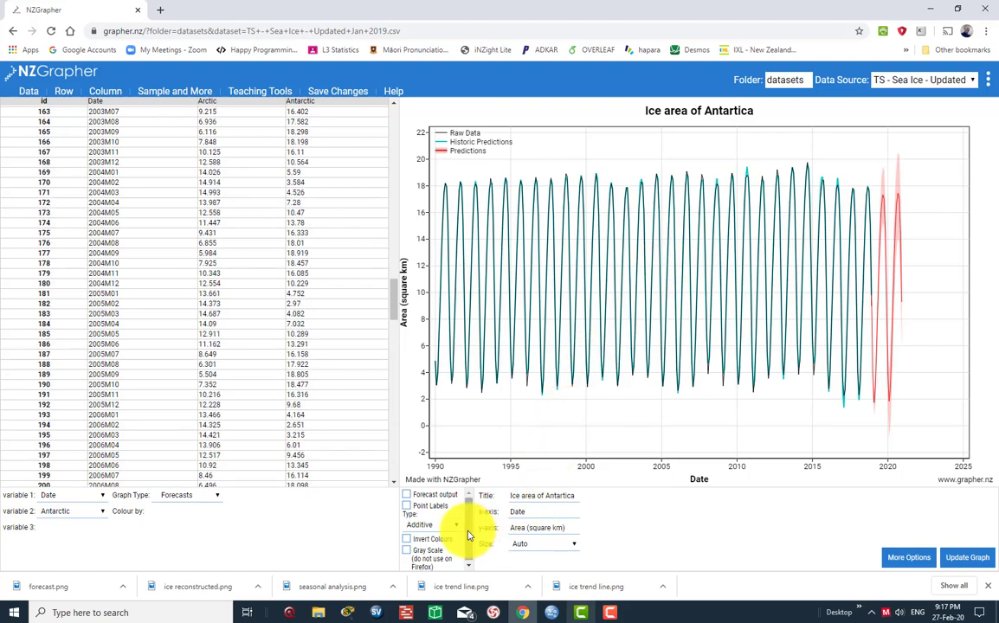
drag(468, 530, 462, 562)
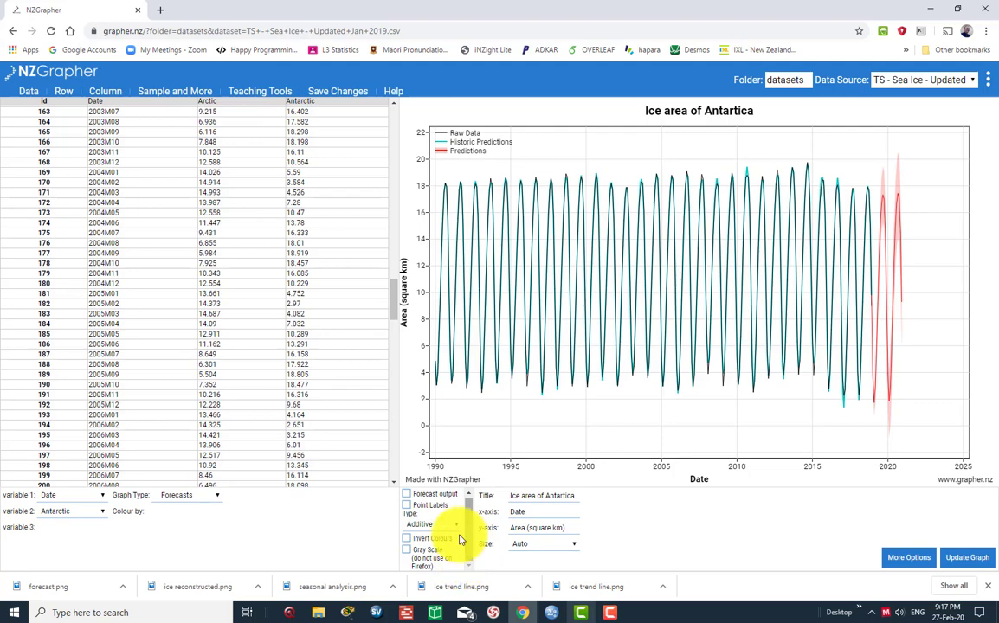
click(406, 495)
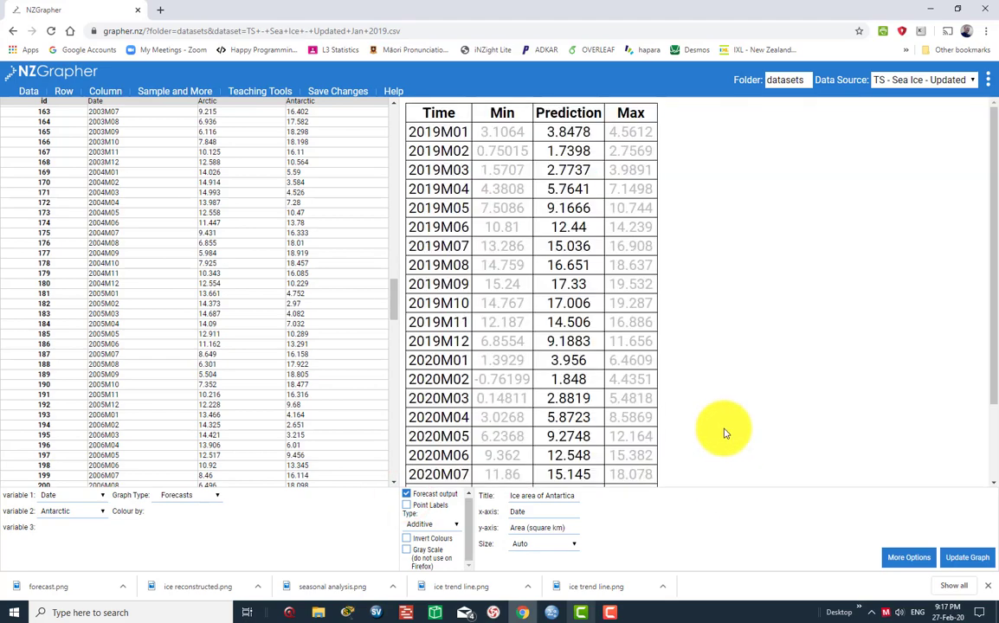
Review the minimum, prediction and maximum values in the forecast table from 2019M01 to 2020M12.
scroll(725, 433, down, 3)
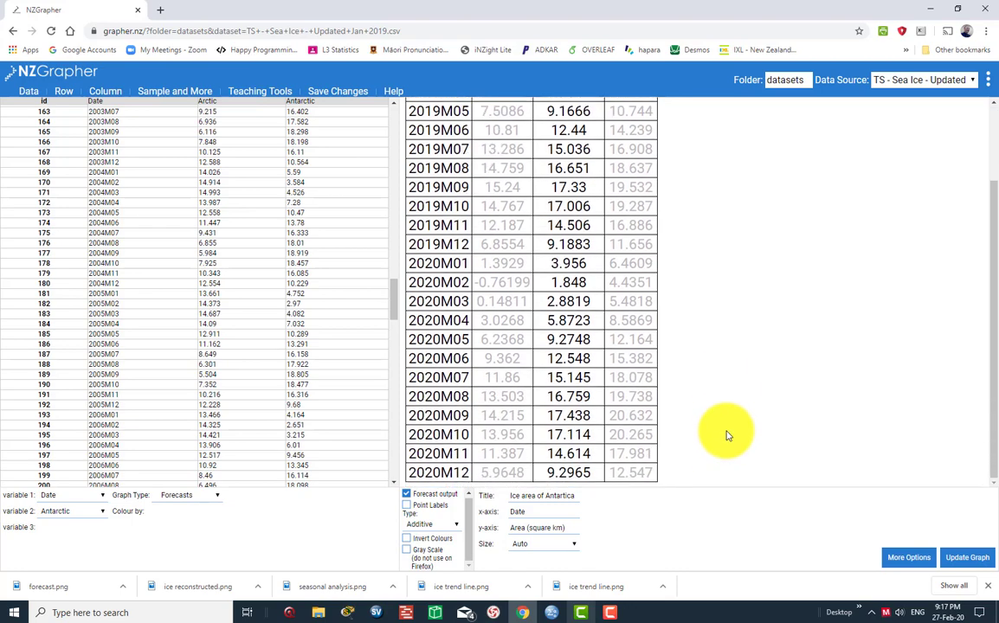
scroll(725, 433, up, 3)
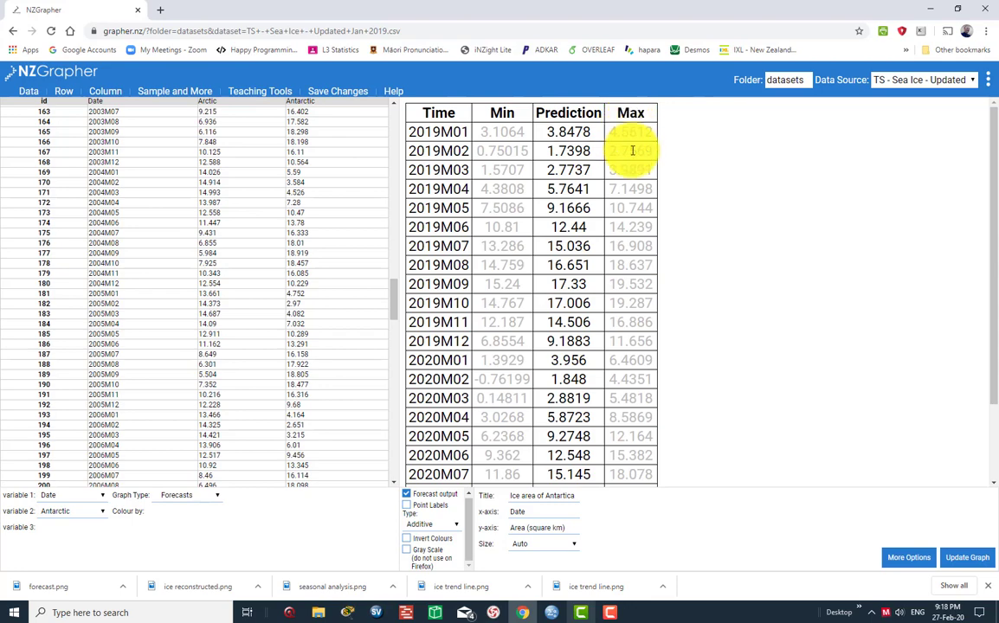
scroll(631, 165, down, 3)
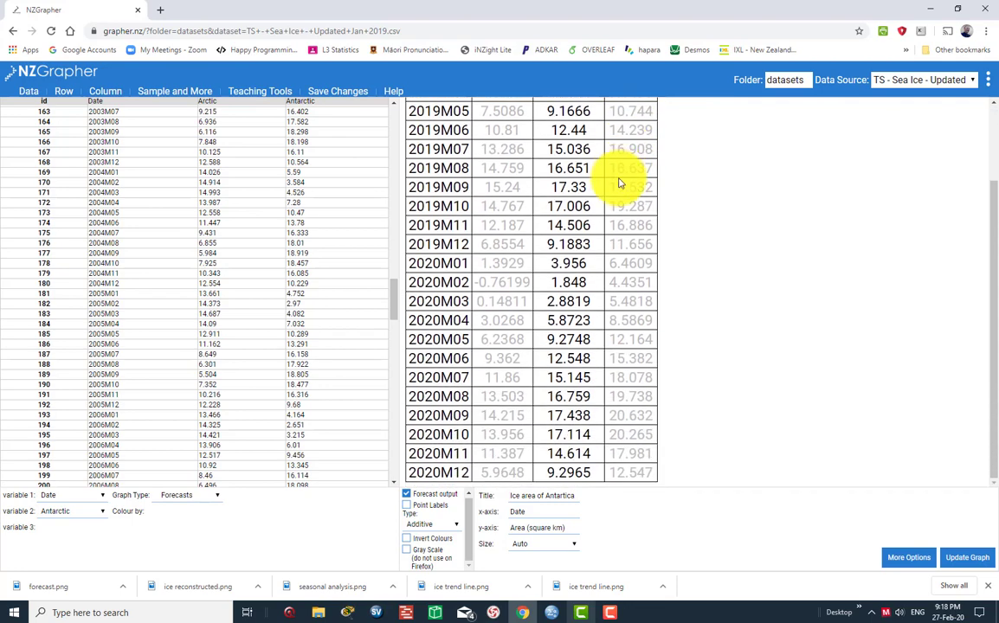
scroll(620, 183, up, 3)
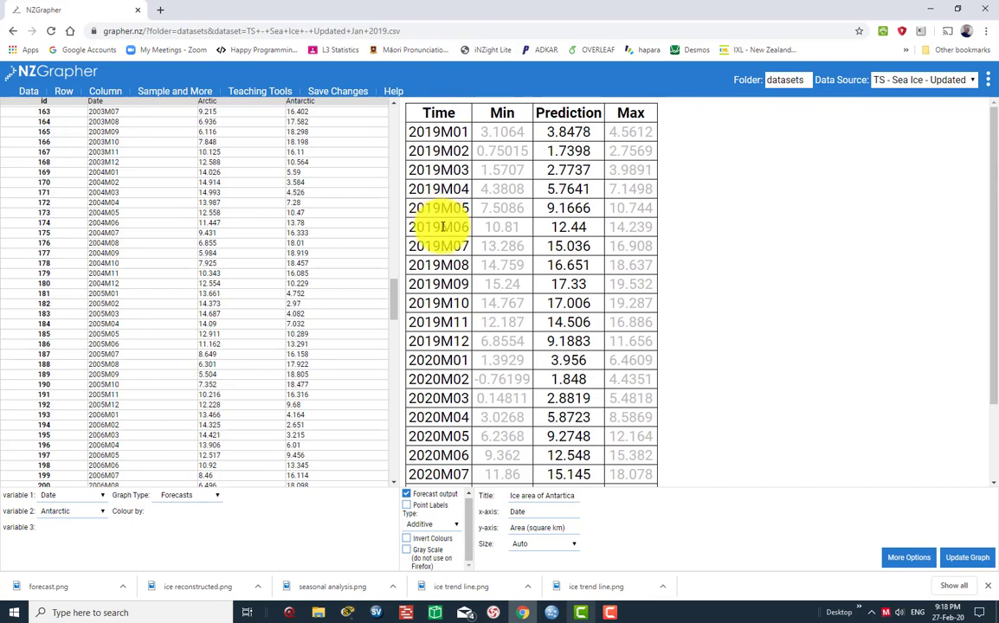
scroll(442, 227, down, 3)
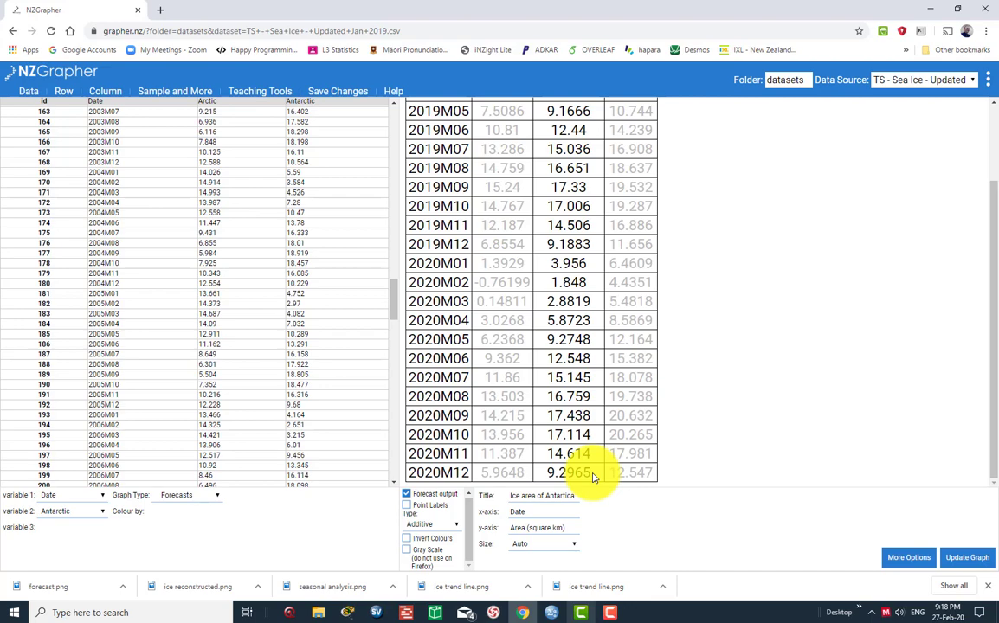
scroll(594, 478, up, 1)
scroll(593, 478, up, 1)
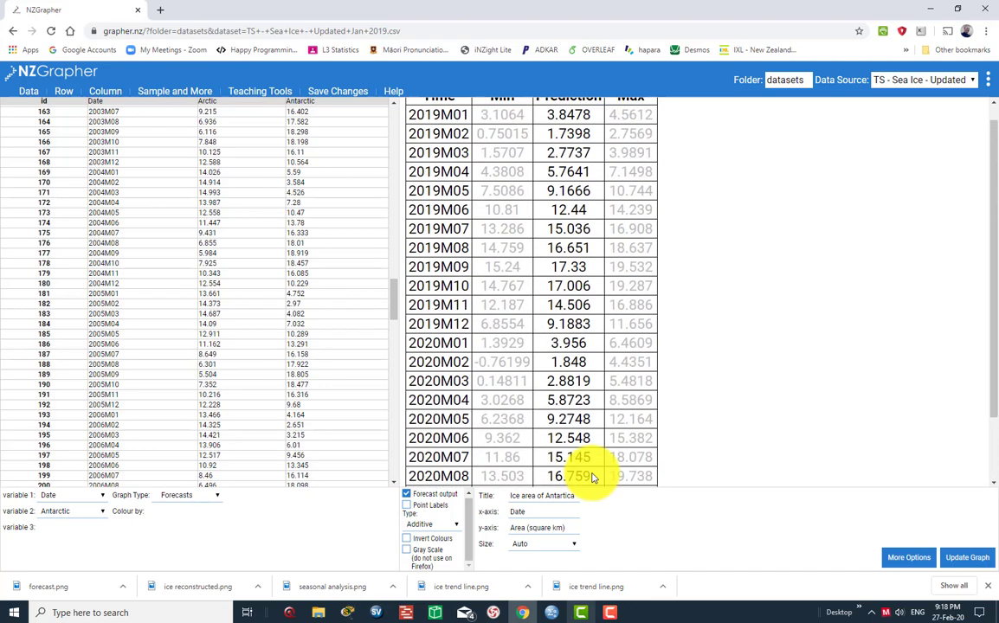
Copy the entire forecast table, from the header row through 2020M12, including the Time, Min, Prediction and Max columns.
scroll(594, 478, down, 2)
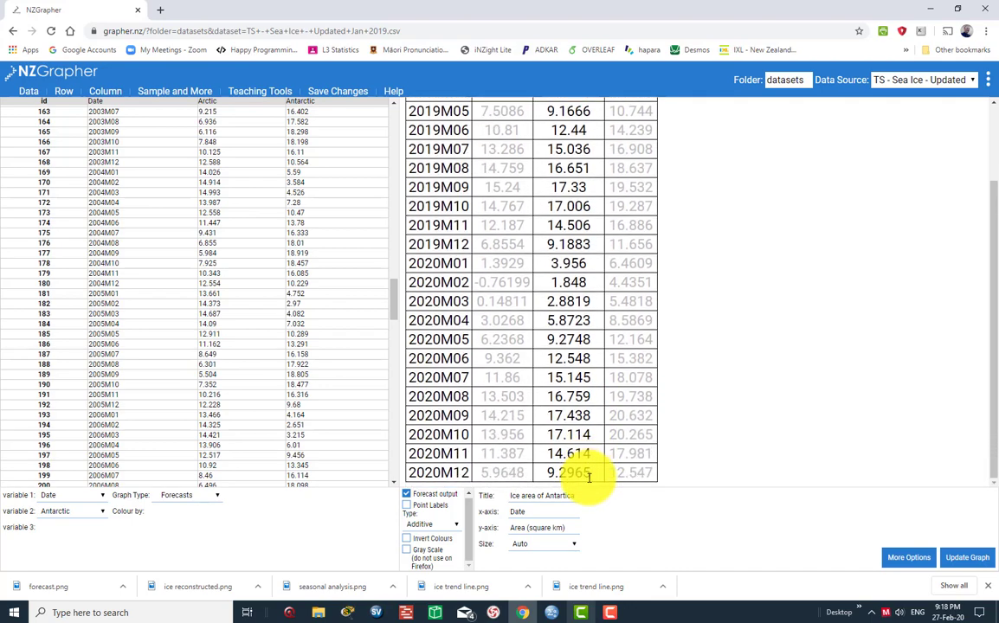
scroll(588, 478, up, 3)
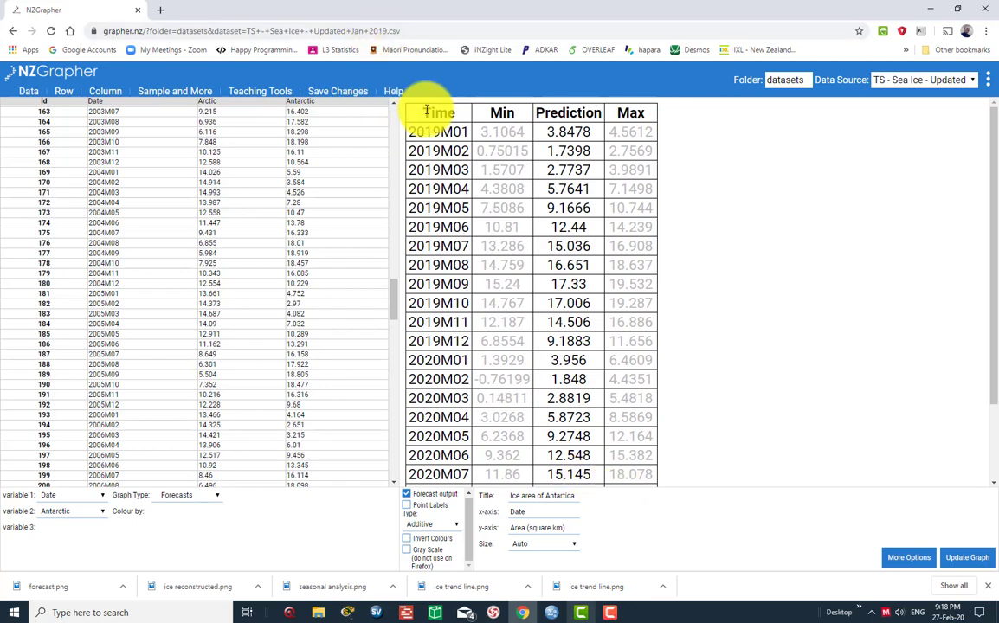
drag(426, 111, 656, 475)
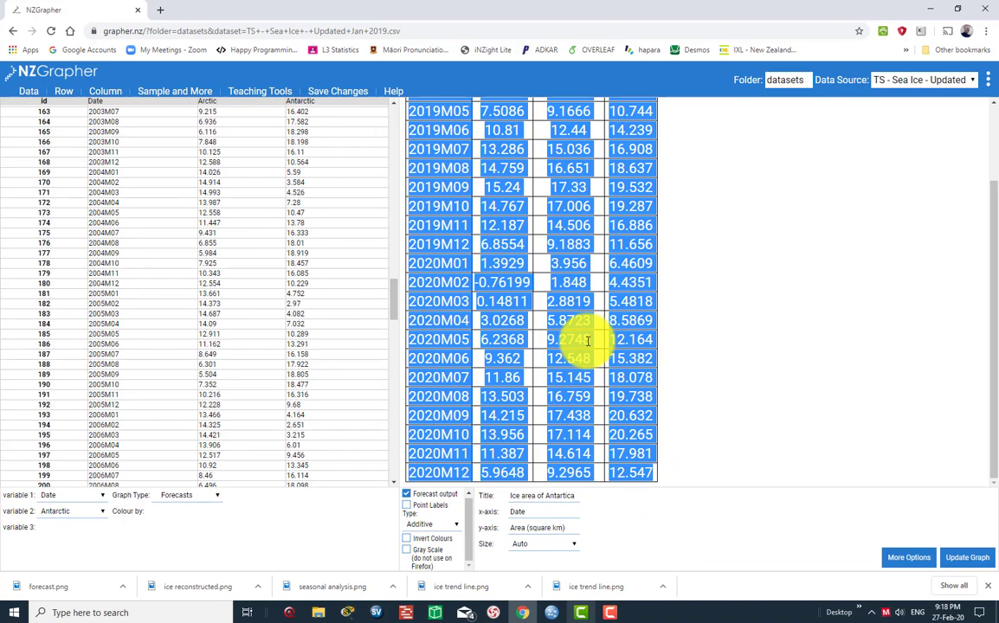
right_click(558, 342)
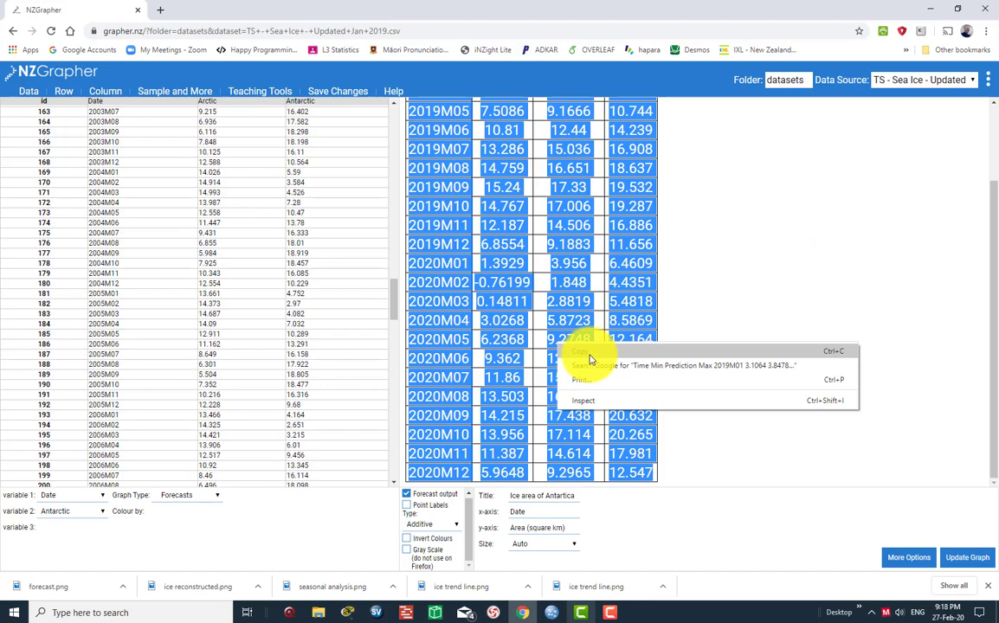
click(581, 353)
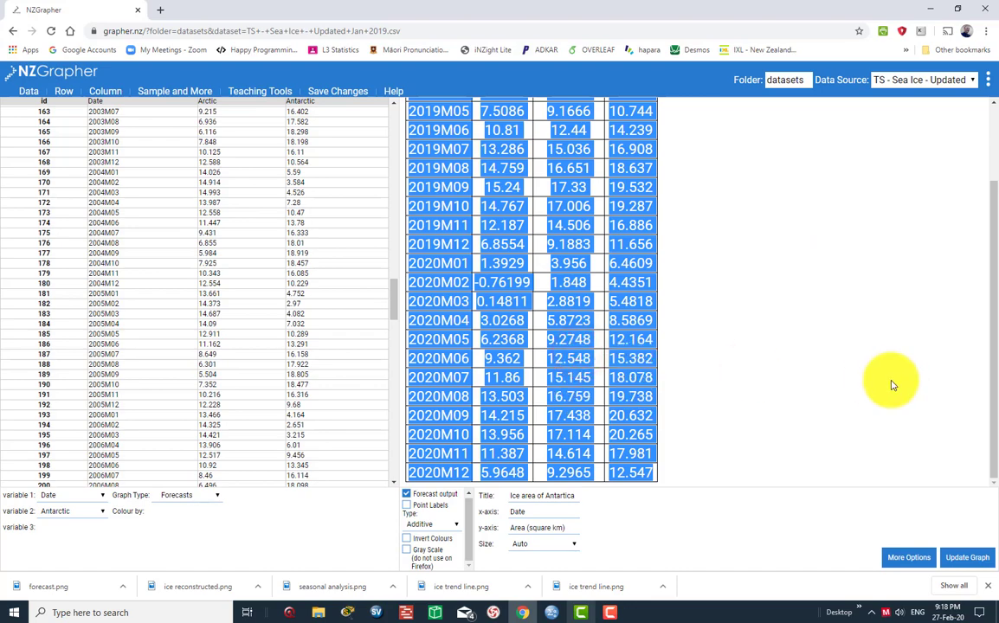
scroll(892, 385, up, 2)
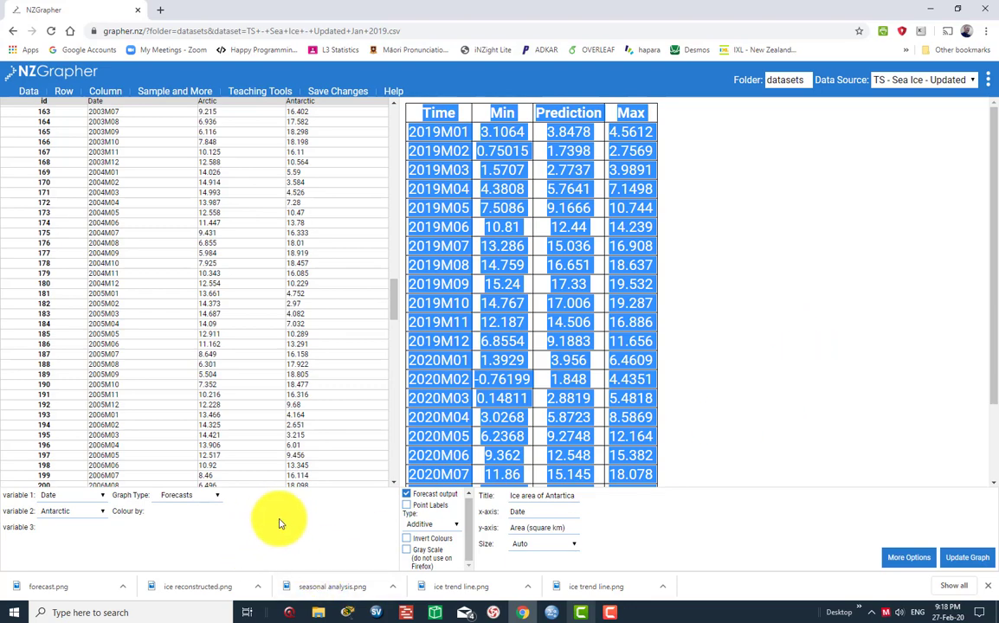
scroll(363, 423, down, 2)
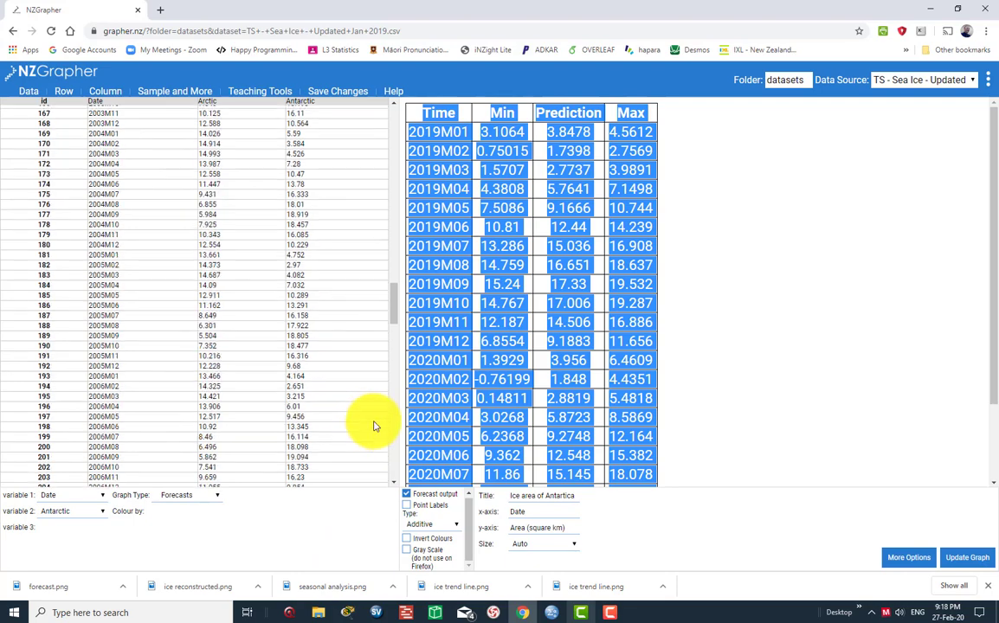
scroll(374, 426, down, 7)
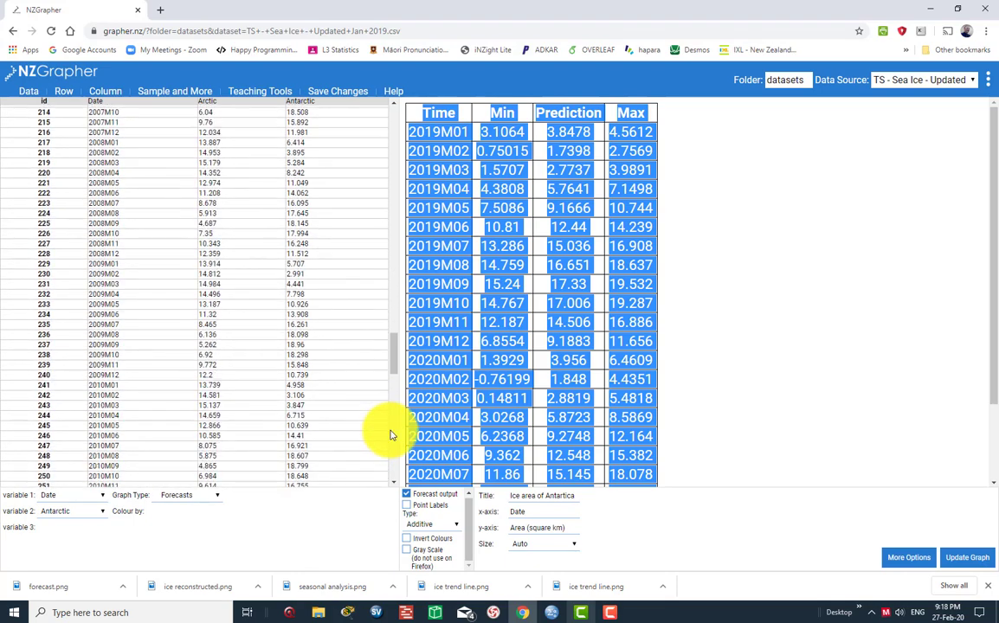